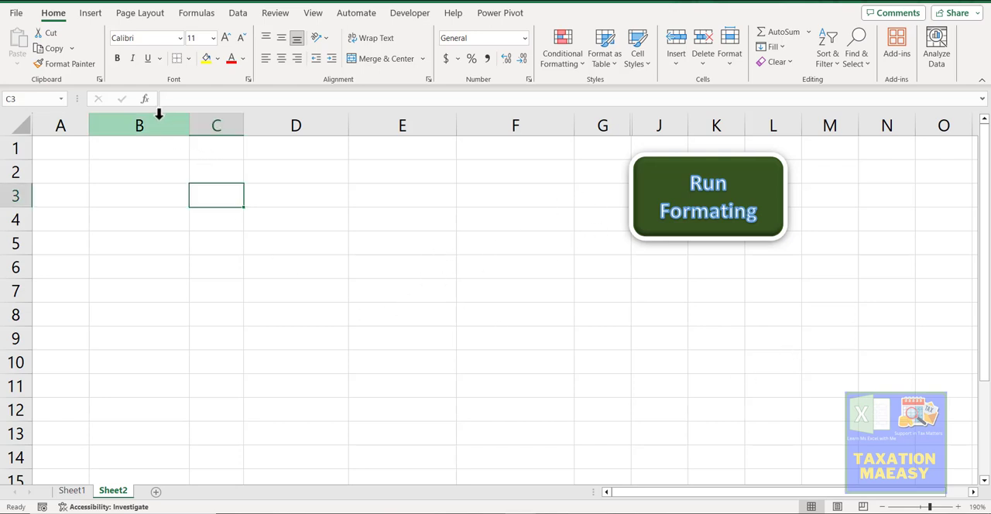
Step: Narrow columns B to F on Sheet2, checking the source table on Sheet1
left_click_drag(161, 117, 485, 124)
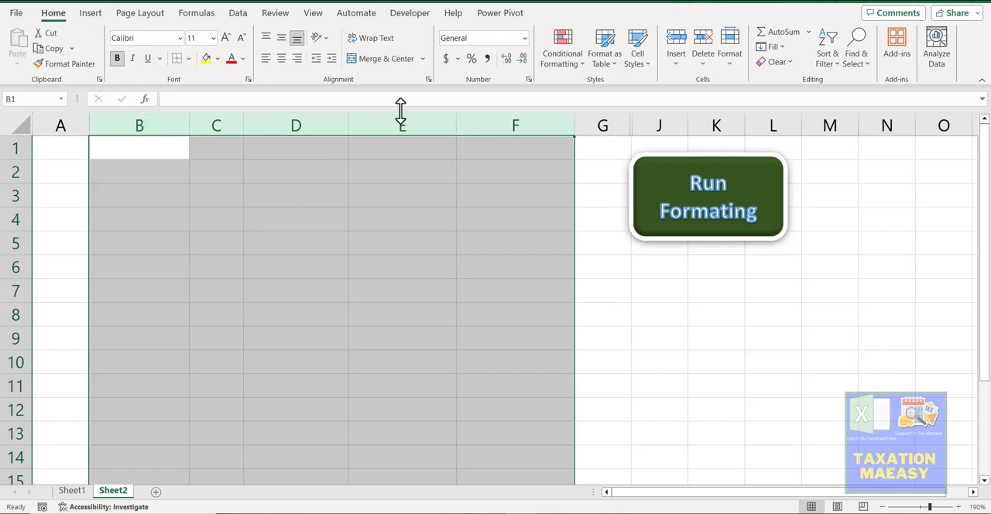
left_click(73, 492)
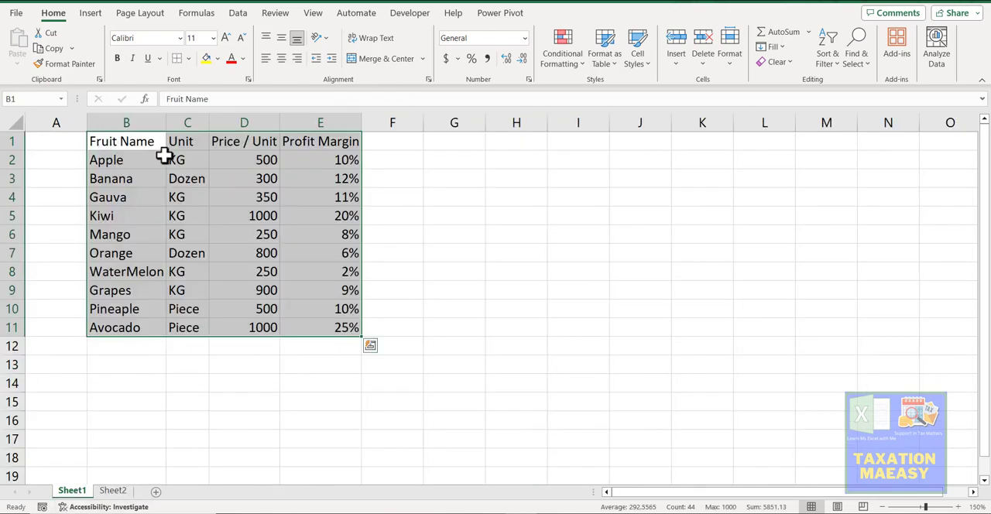
left_click(147, 393)
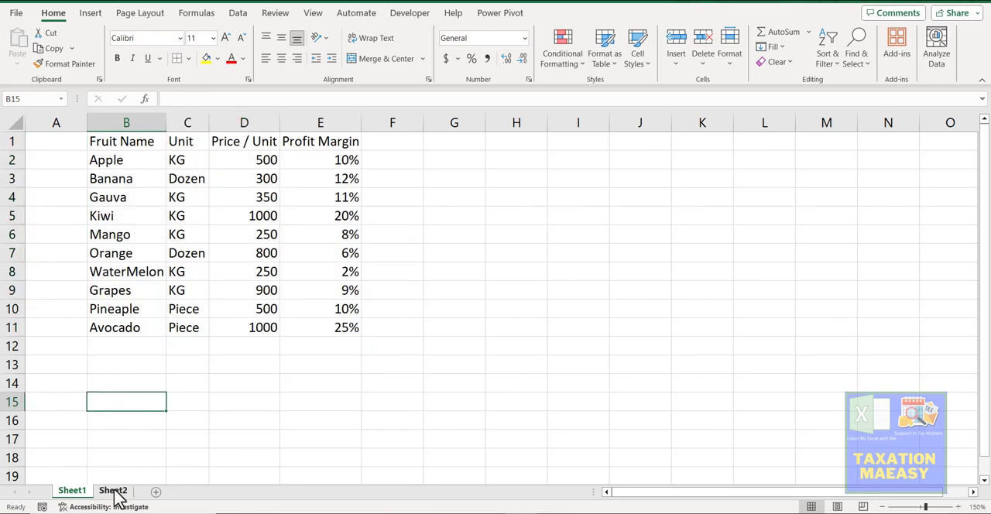
left_click(115, 492)
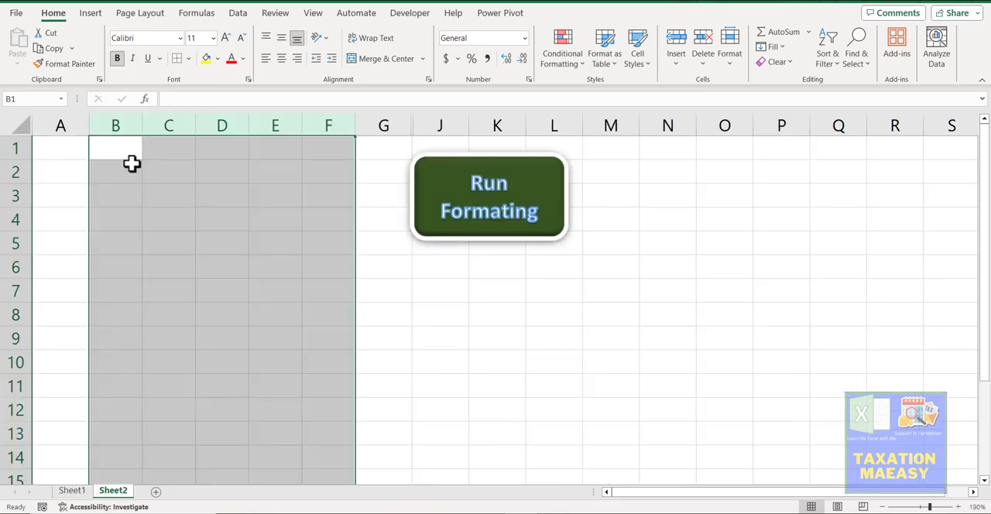
left_click(127, 152)
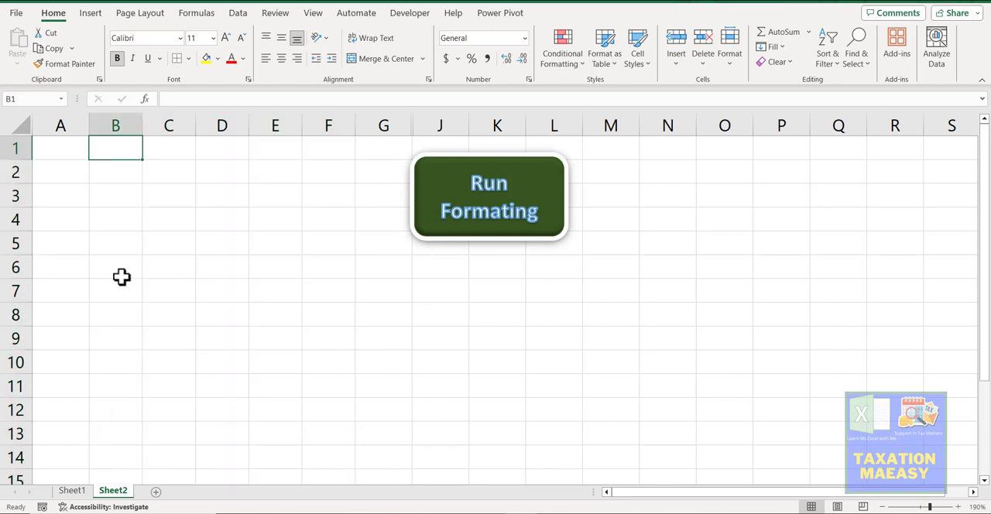
Step: Review the unformatted fruit price table on Sheet1 and return to Sheet2
left_click(72, 491)
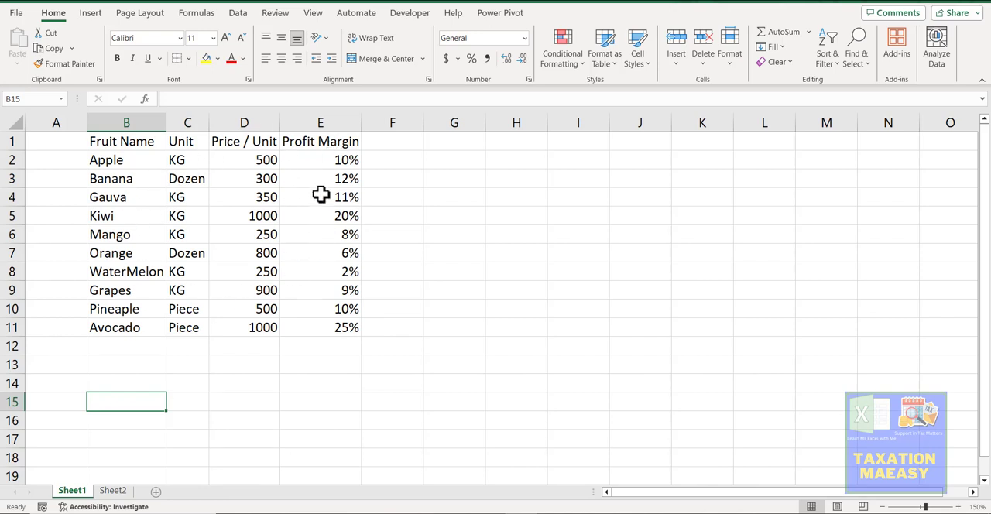
left_click(113, 160)
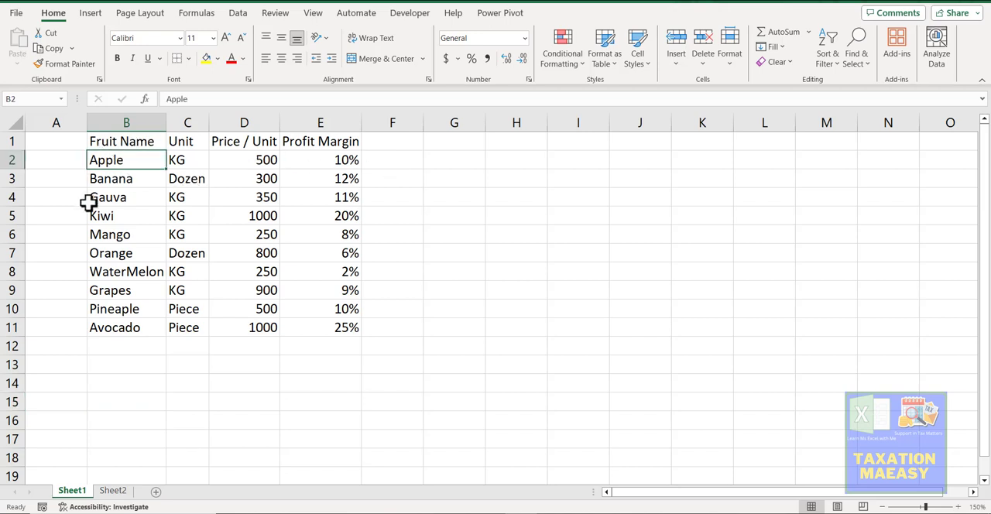
left_click(376, 172)
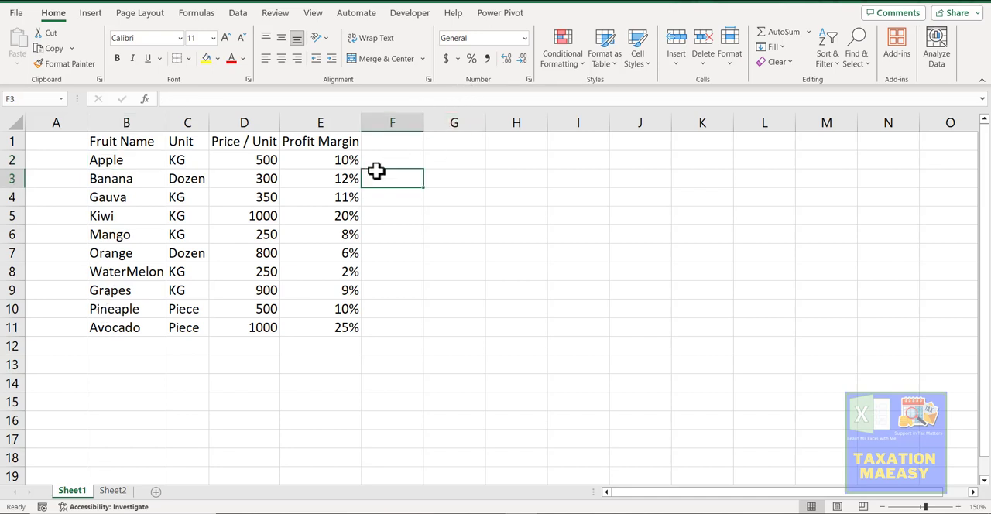
left_click(113, 493)
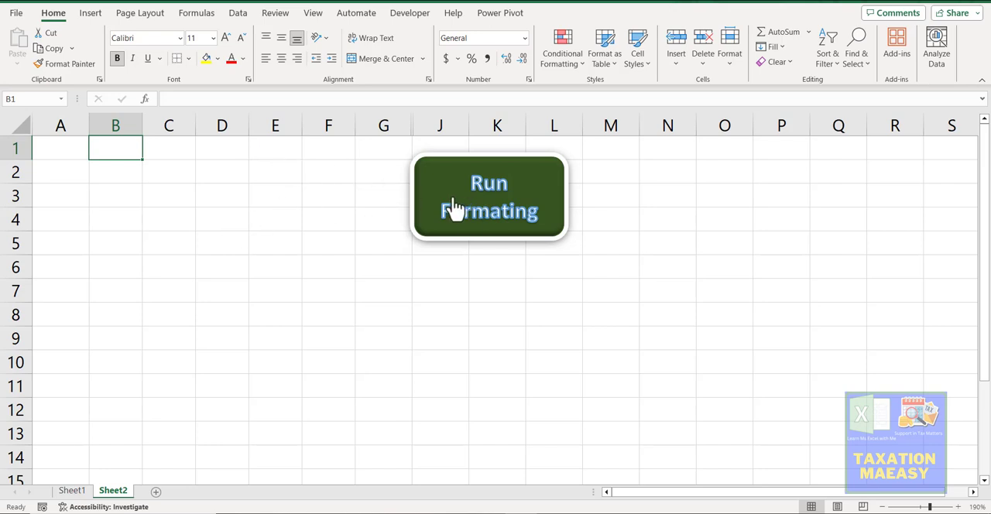
Step: Run the formatting macro on Sheet2 and compare its output with the raw table on Sheet1
left_click(485, 196)
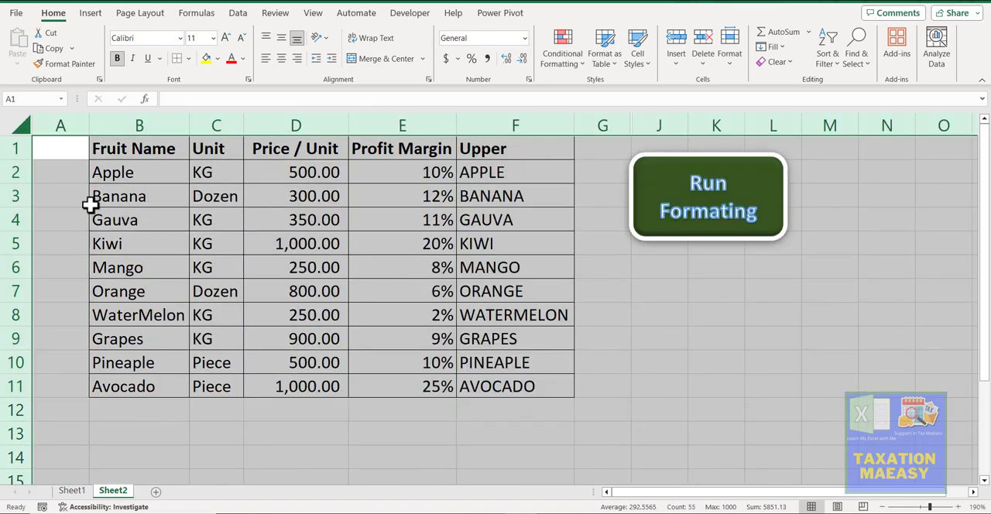
left_click(117, 179)
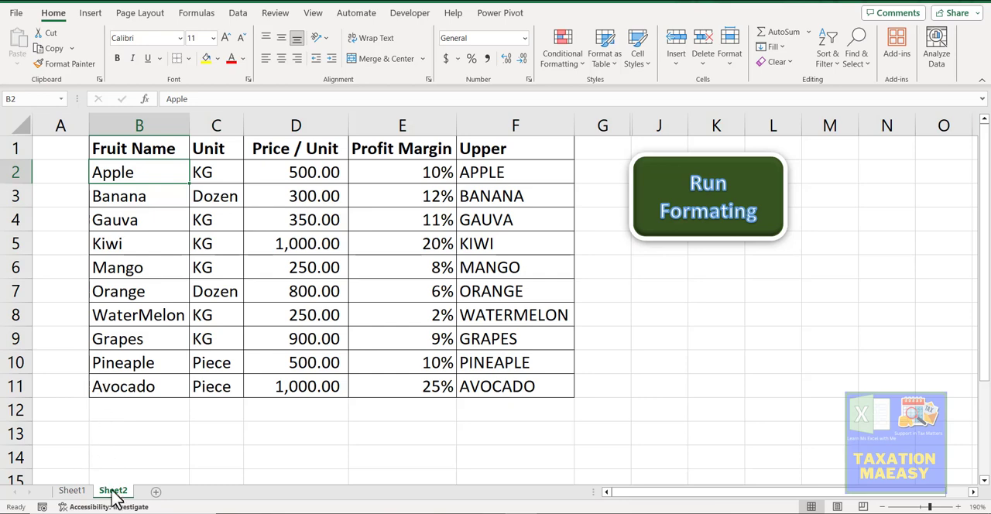
left_click(78, 491)
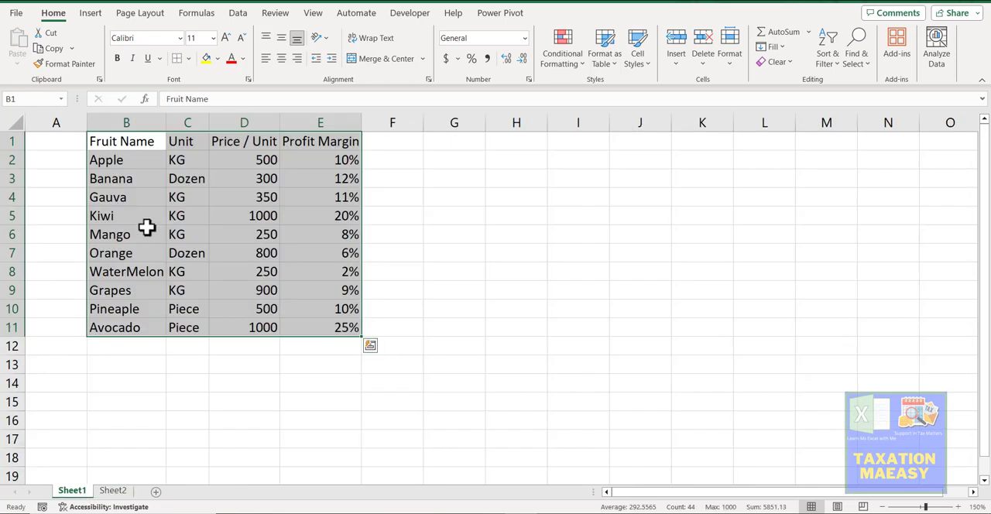
left_click(146, 231)
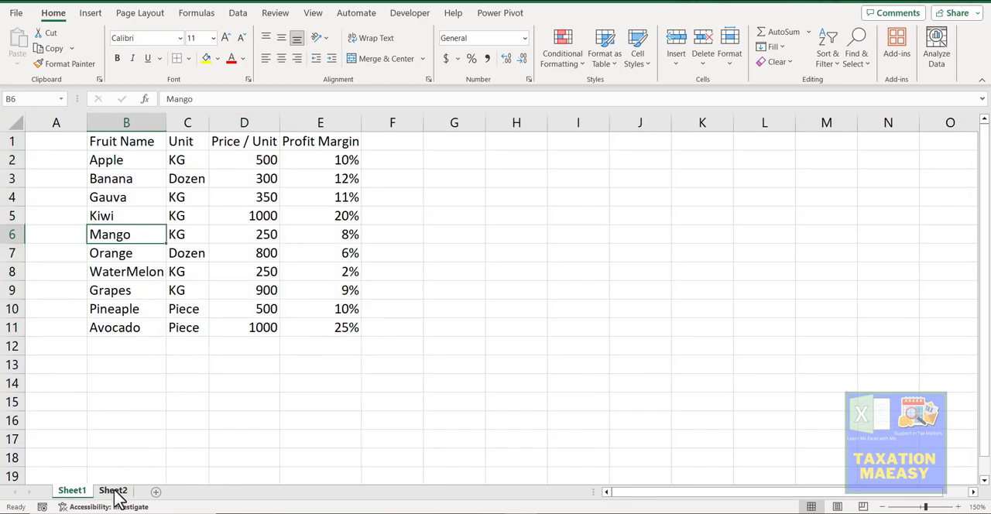
left_click(114, 491)
Step: Inspect the formatted table's Unit entry and the formula in the Upper column for the Apple row
left_click(202, 178)
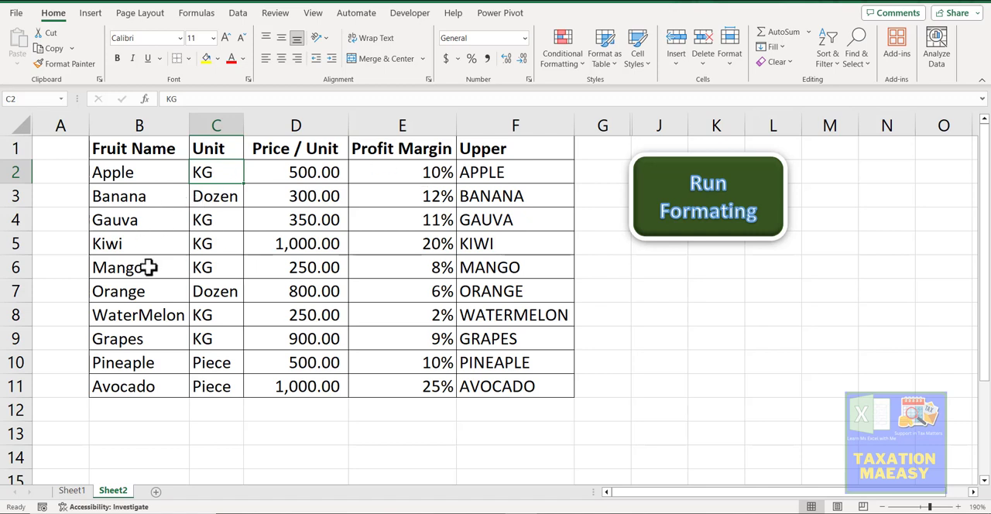
left_click(496, 173)
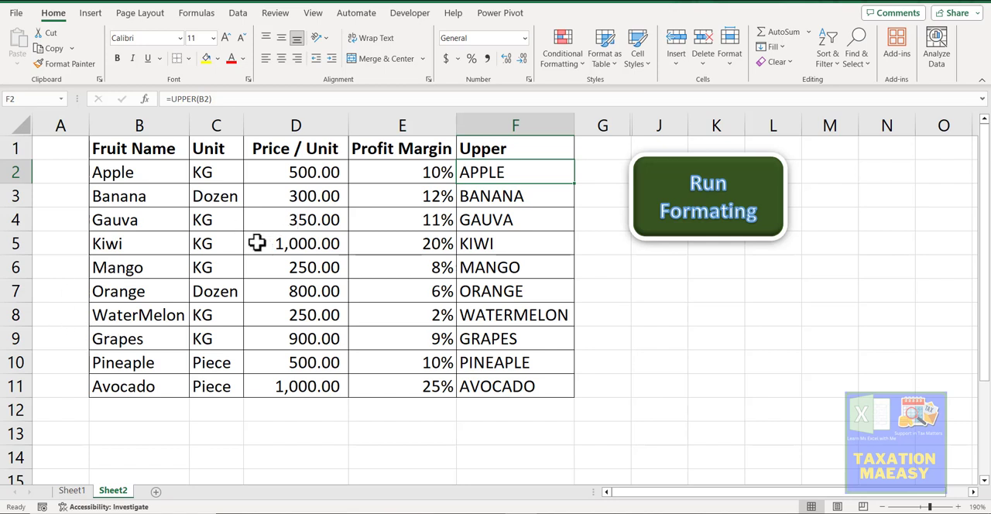
left_click(145, 277)
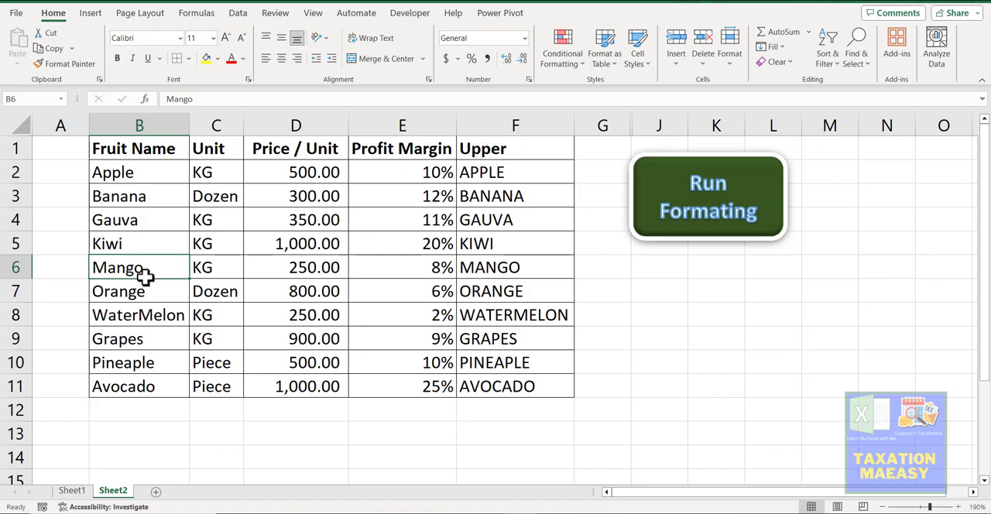
Step: Open the Visual Basic editor to review the formatting macro's code in Module1, and close the editor
key("alt+F11")
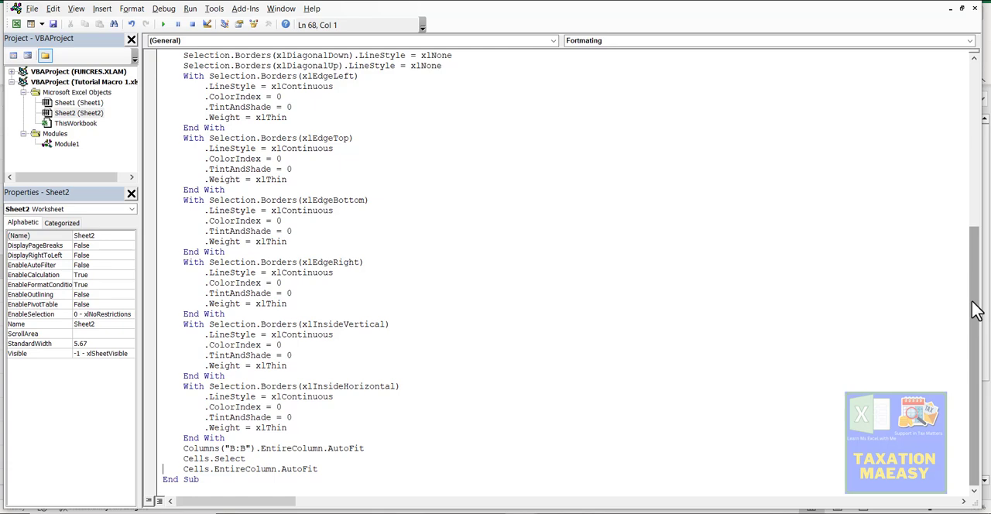
left_click_drag(975, 309, 925, 336)
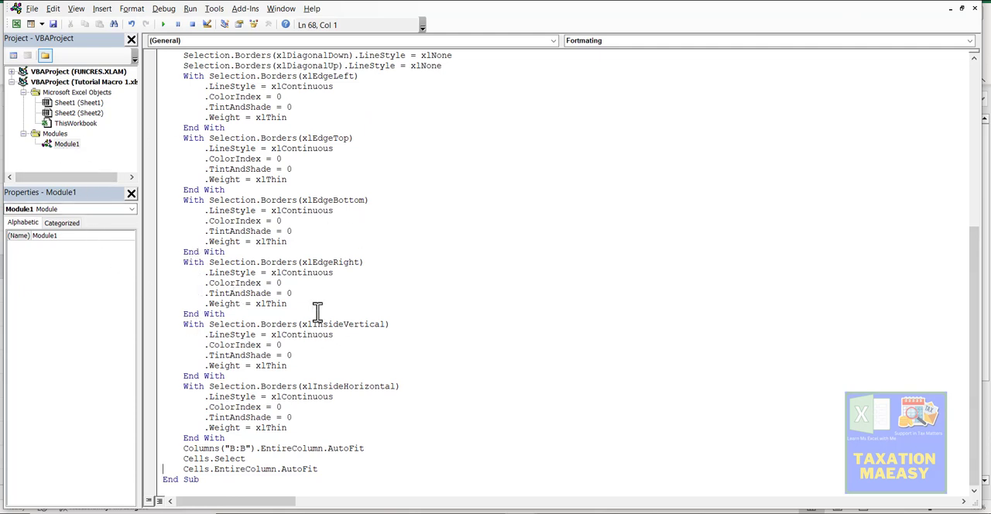
left_click(976, 7)
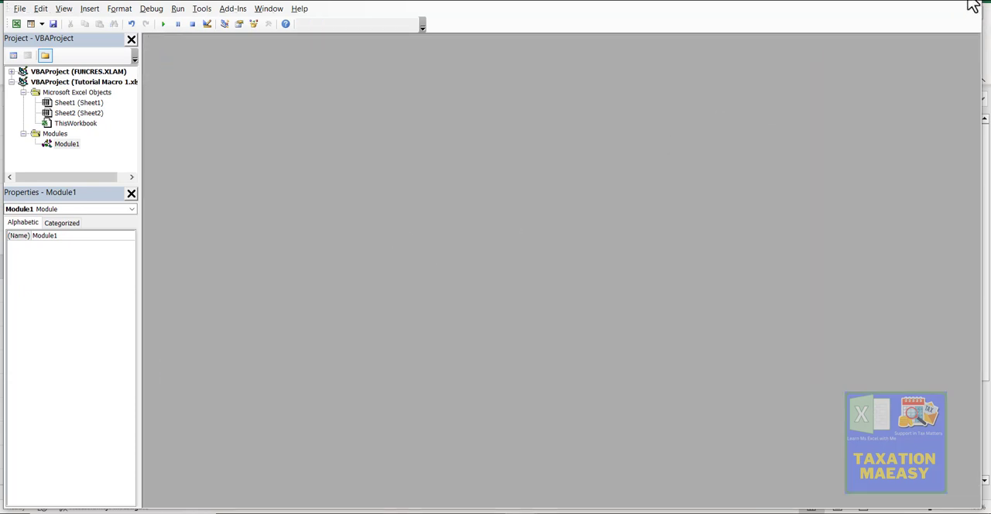
left_click(971, 4)
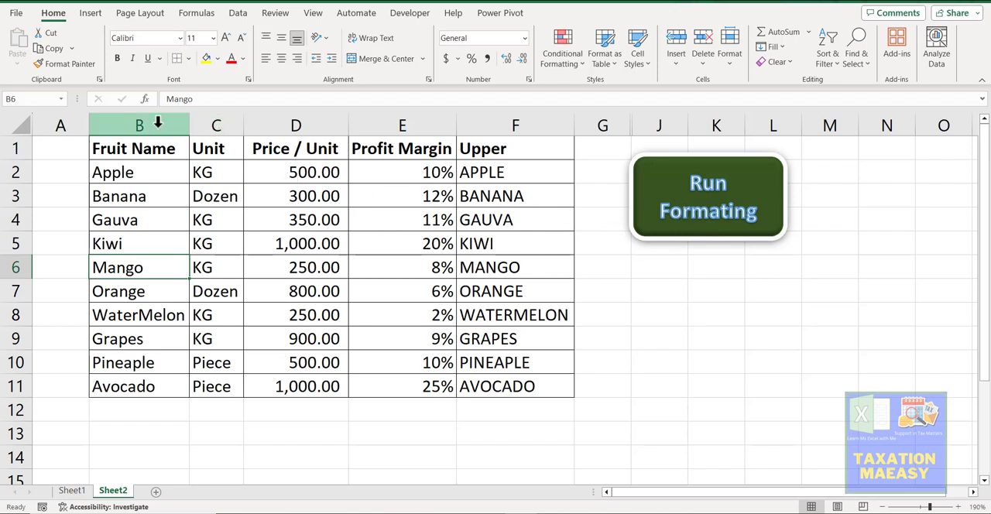
Step: Clear the contents of columns A to F on Sheet2
left_click_drag(78, 124, 527, 151)
key("Delete")
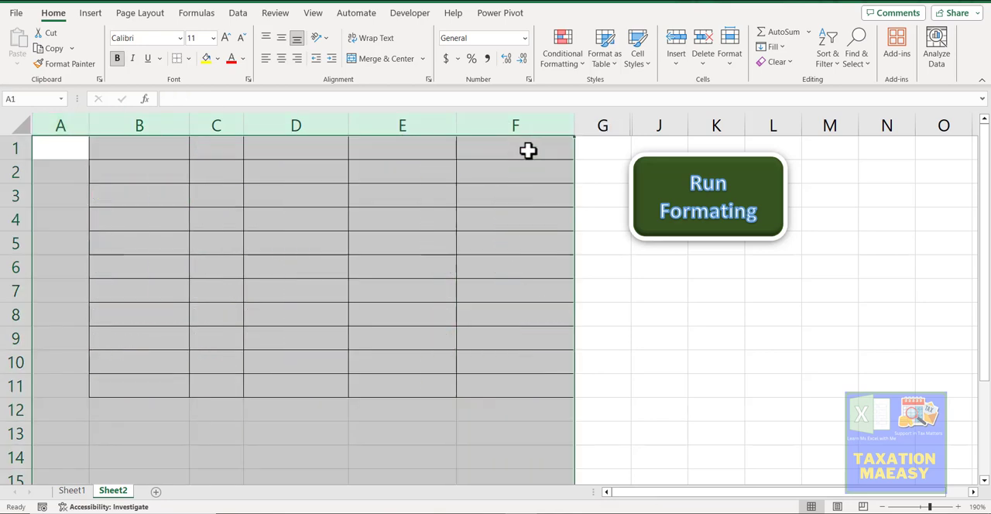
left_click(180, 139)
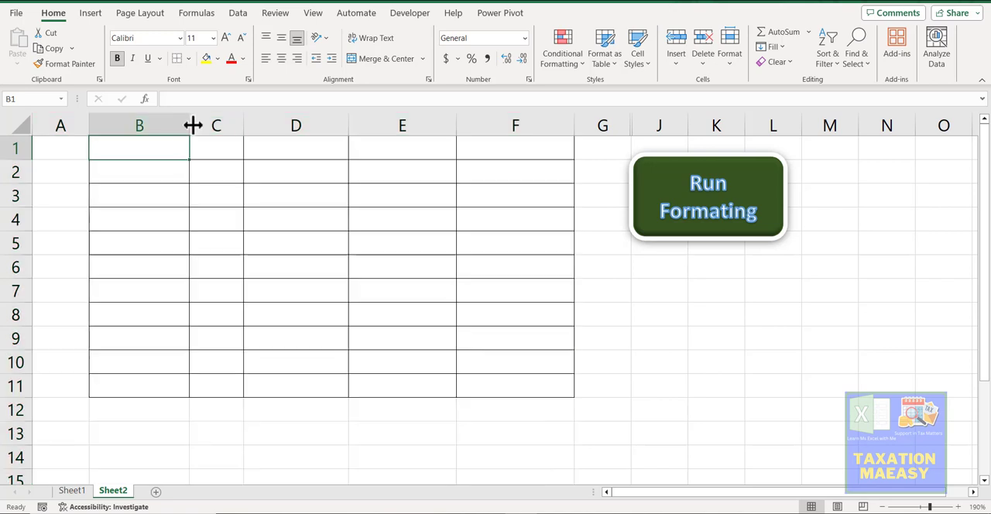
Step: Narrow columns B, D, E and F on Sheet2
left_click_drag(190, 125, 132, 126)
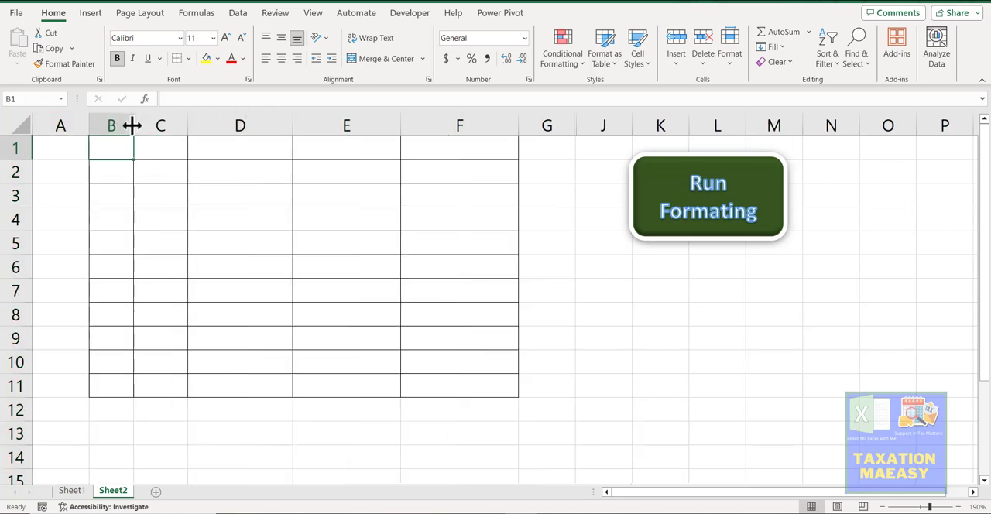
left_click_drag(294, 121, 233, 118)
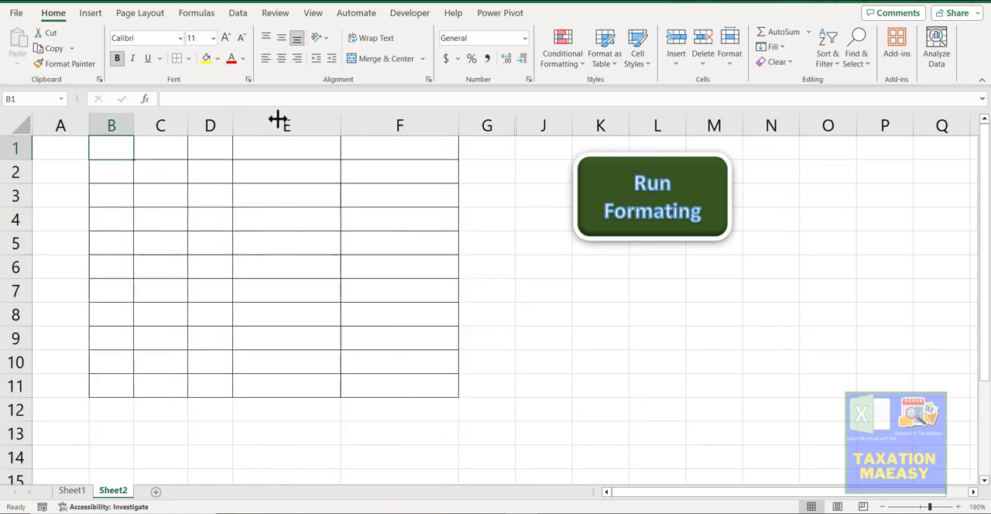
left_click_drag(338, 124, 277, 127)
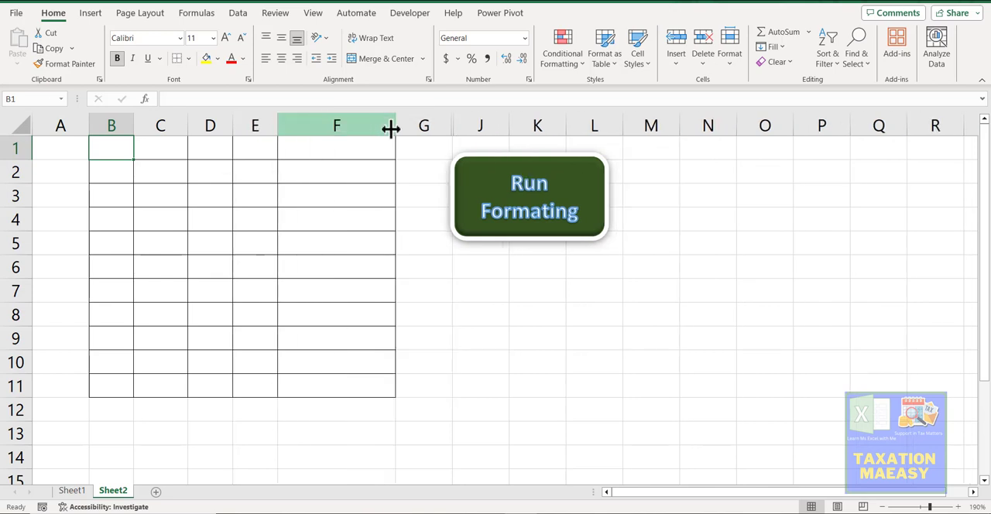
left_click_drag(389, 126, 331, 126)
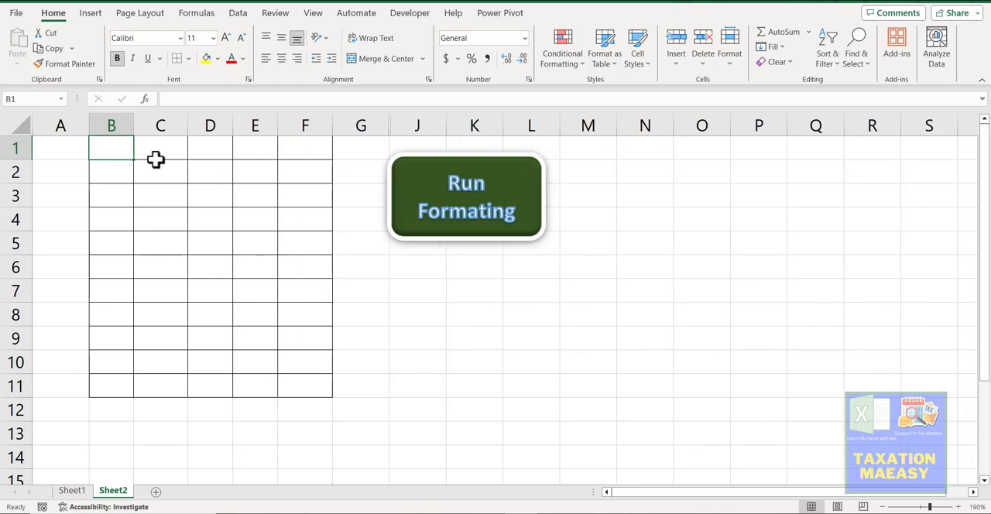
Step: Remove the borders from all cells on Sheet2 and run the formatting macro again
left_click(17, 120)
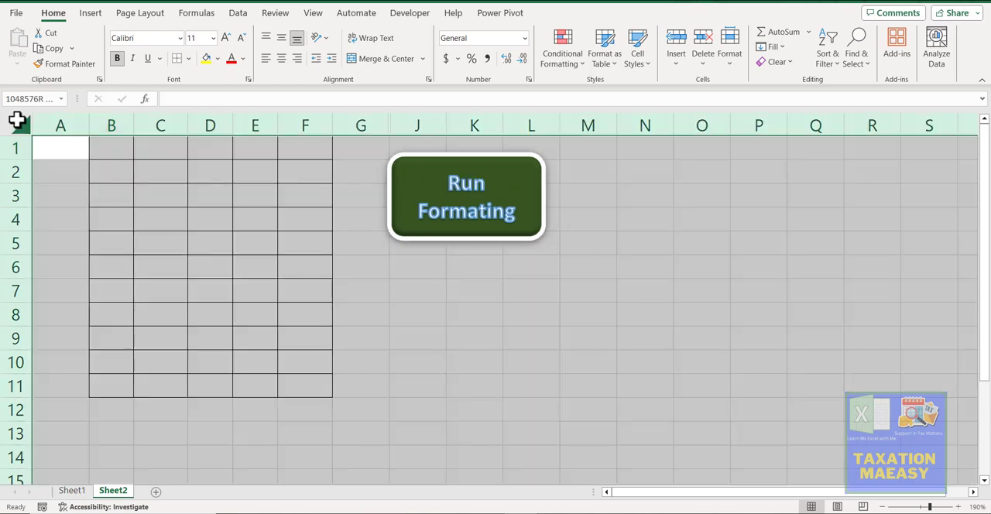
left_click(176, 60)
left_click(447, 192)
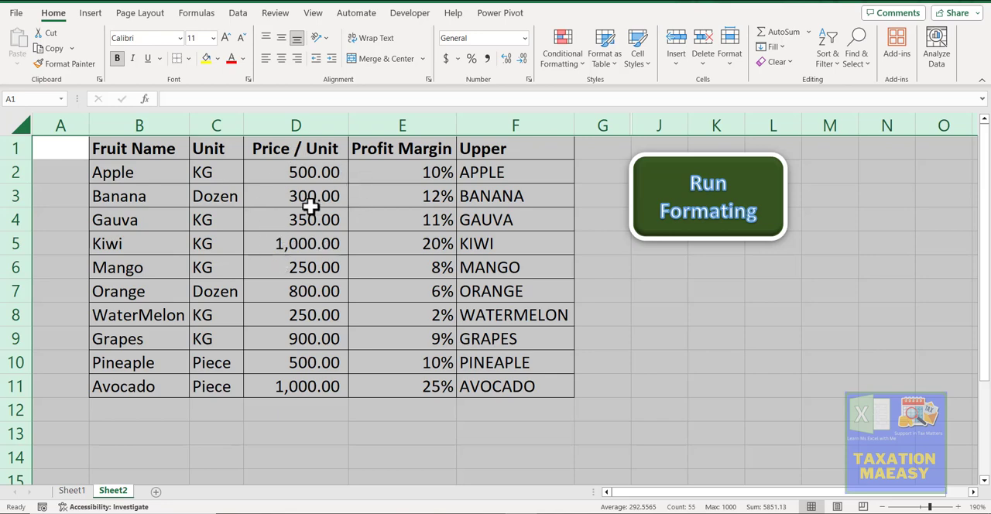
left_click(503, 219)
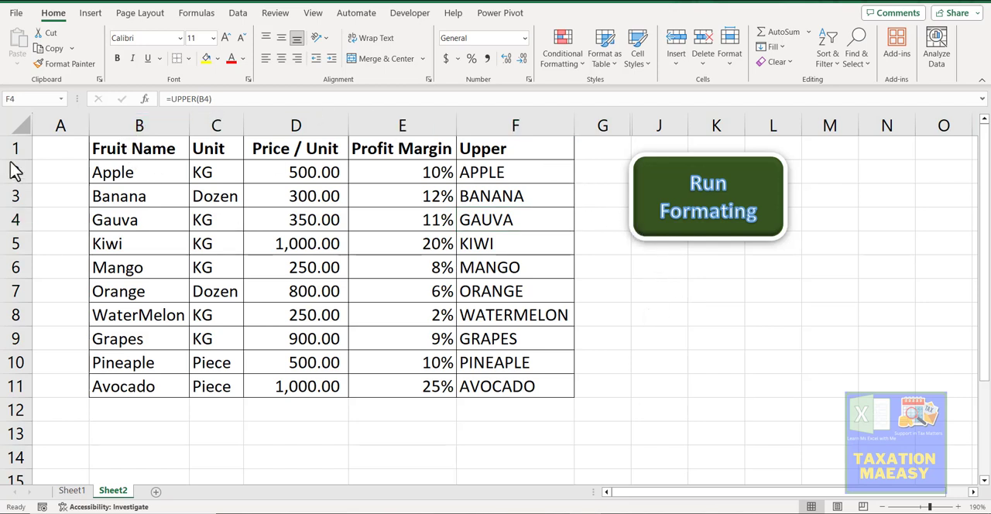
Step: Create a new blank workbook
left_click(15, 14)
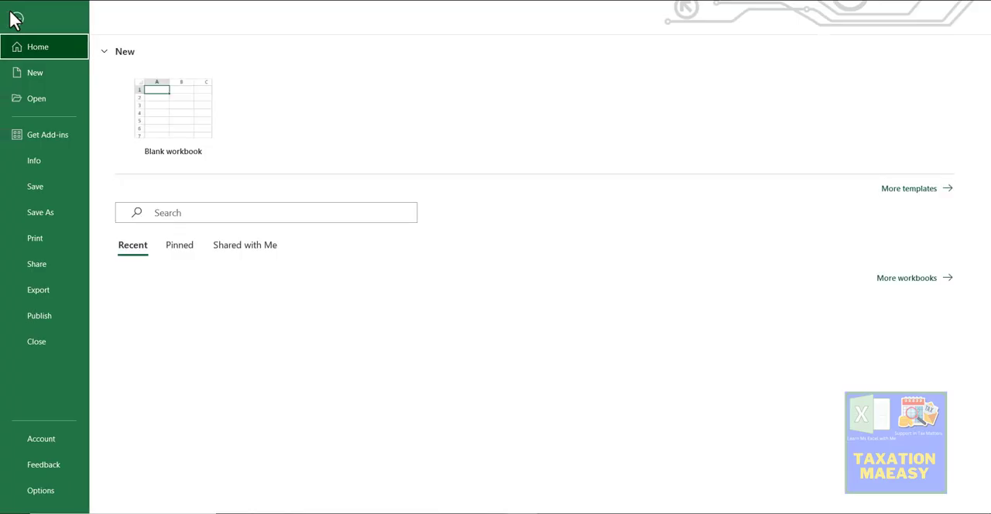
left_click(150, 120)
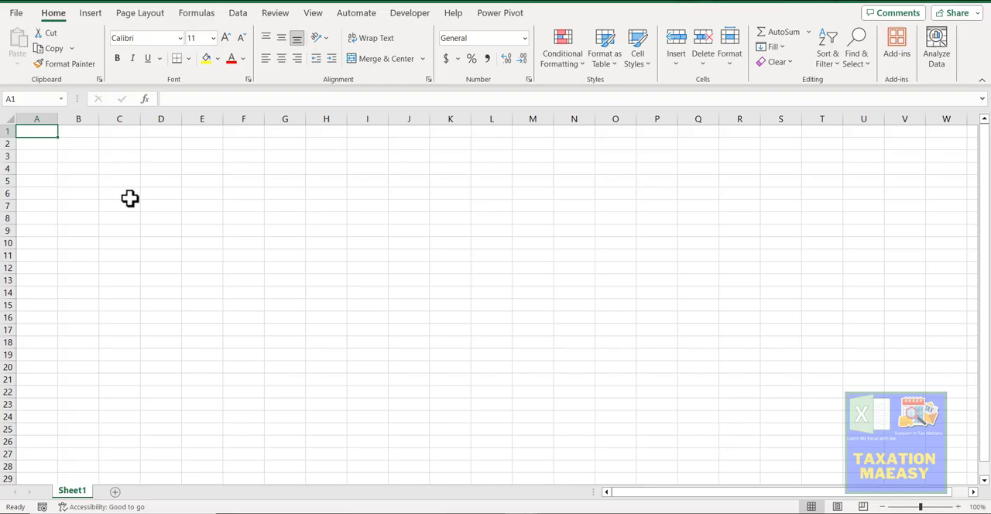
Step: Copy the fruit table B1:E11 from Sheet1 of the macro workbook into cell B1 of the new workbook
key("alt+Tab")
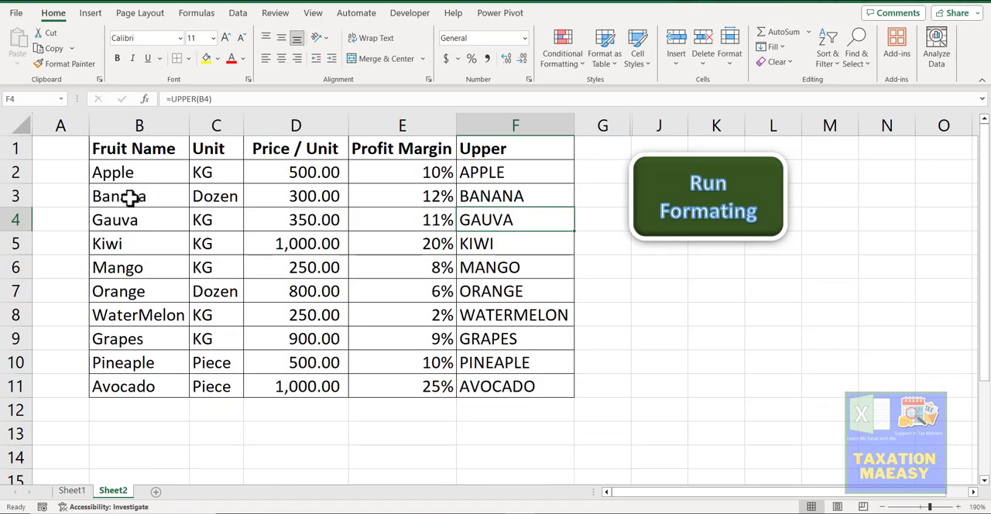
left_click(70, 490)
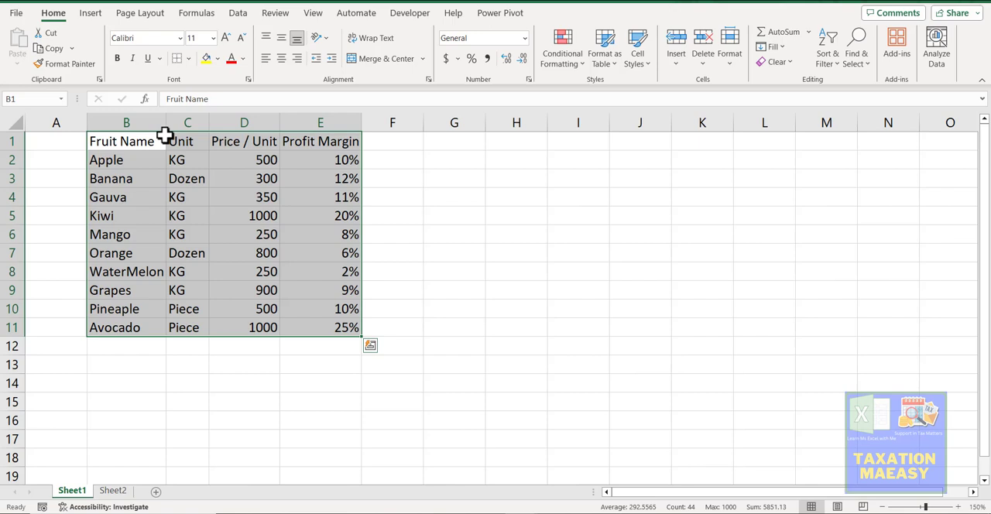
key("ctrl+c")
key("alt+Tab")
key("Right")
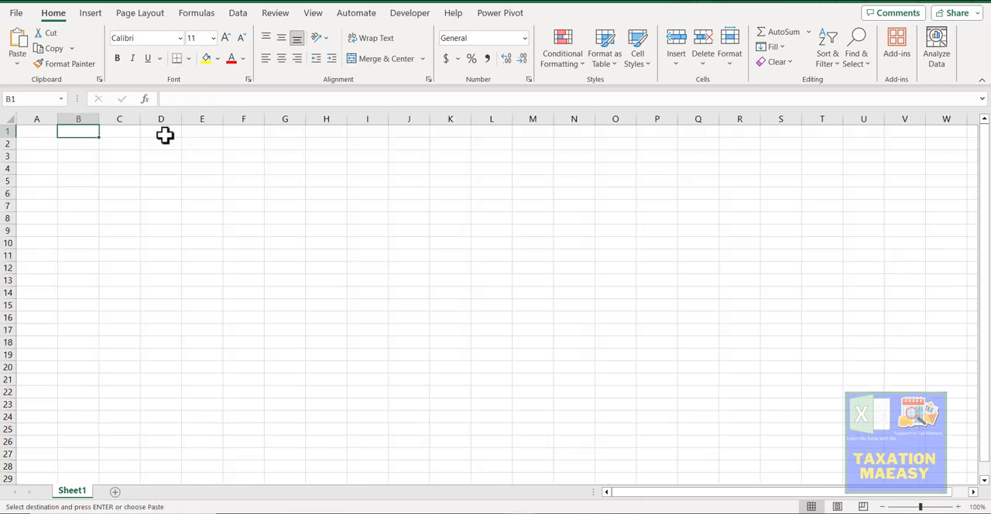
key("ctrl+v")
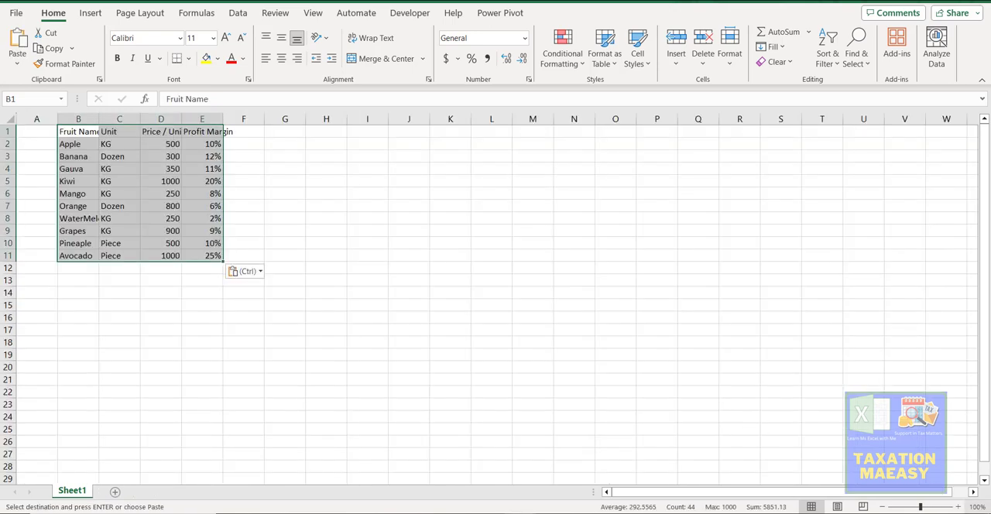
Step: Add a second worksheet to the new workbook and select its cell B1
left_click(931, 508)
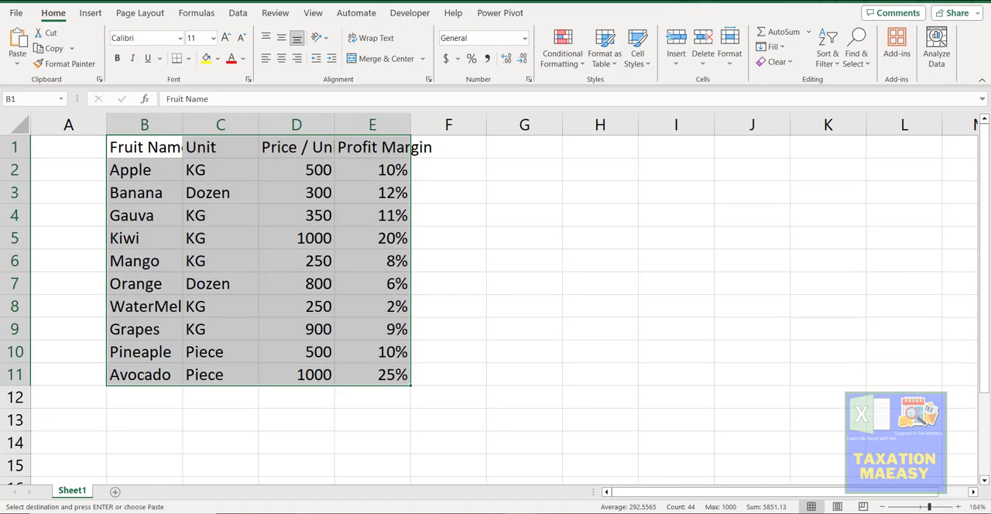
left_click(156, 492)
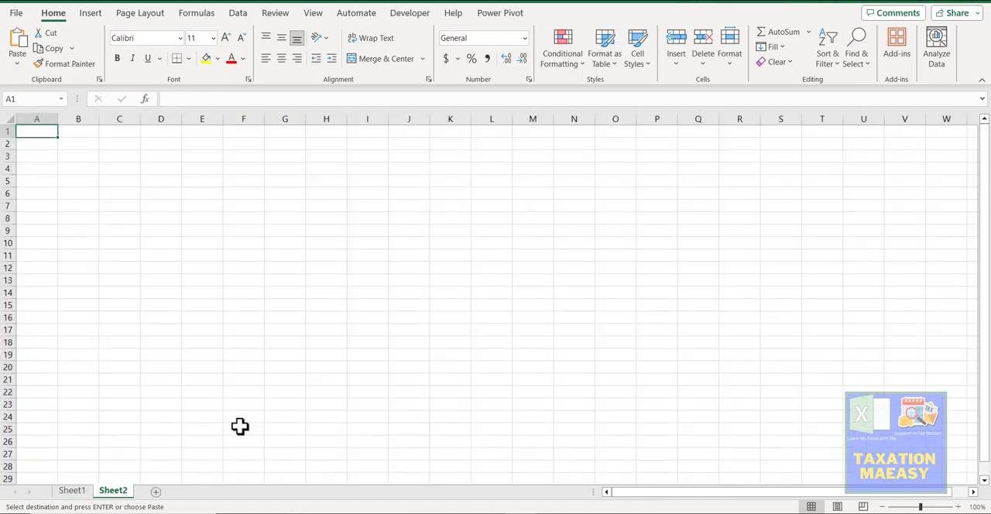
left_click(948, 507)
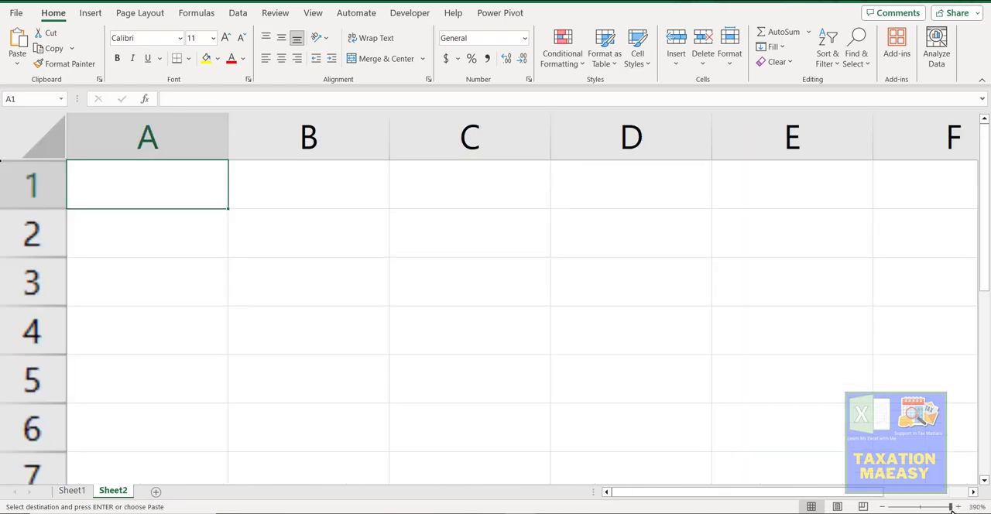
left_click(931, 507)
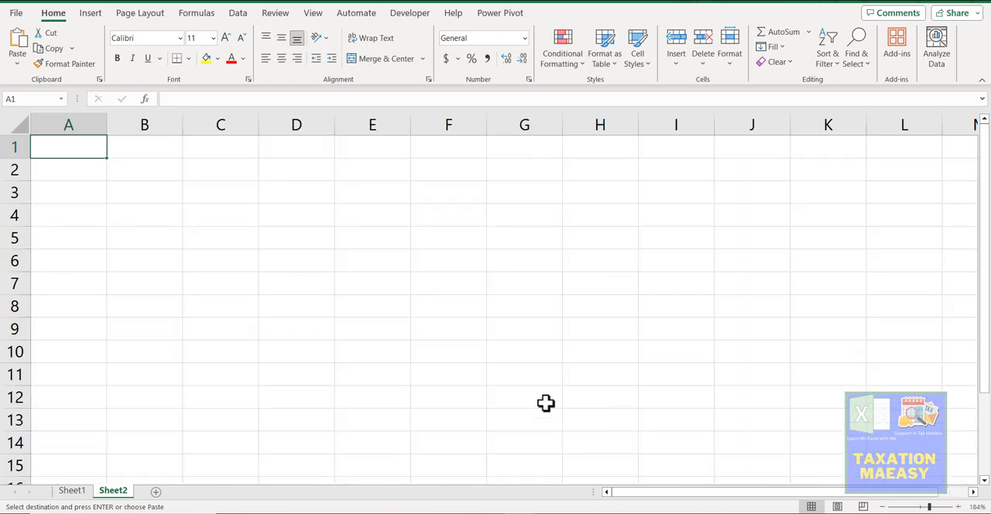
left_click(73, 492)
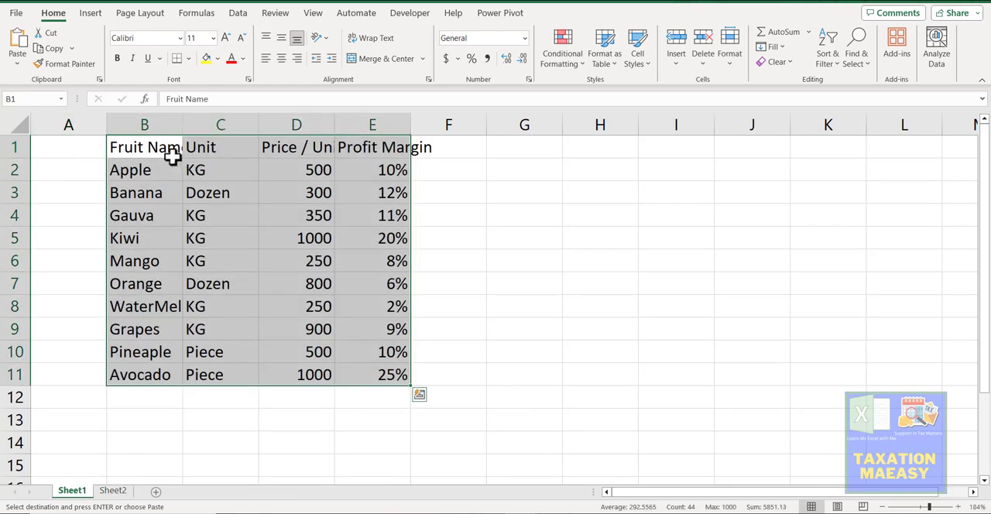
left_click(172, 156)
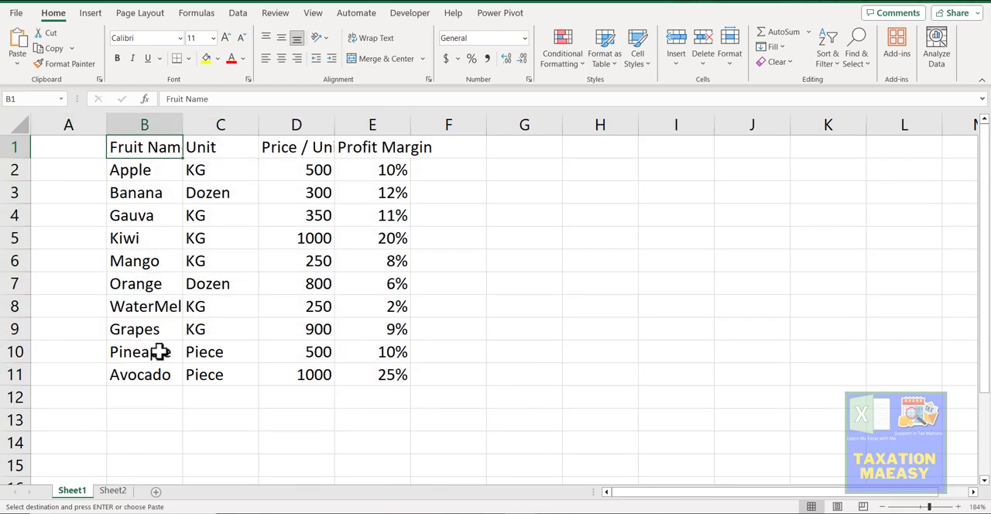
left_click(113, 491)
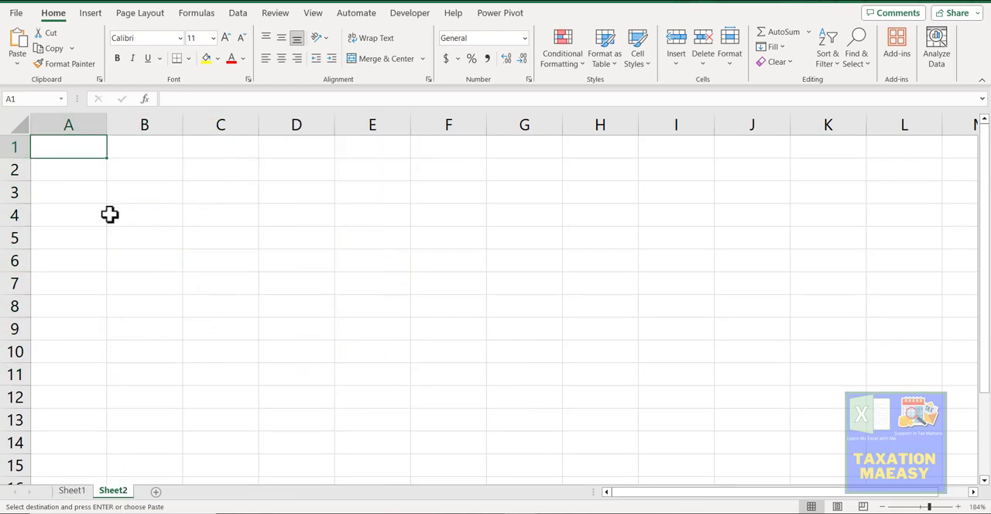
left_click(145, 154)
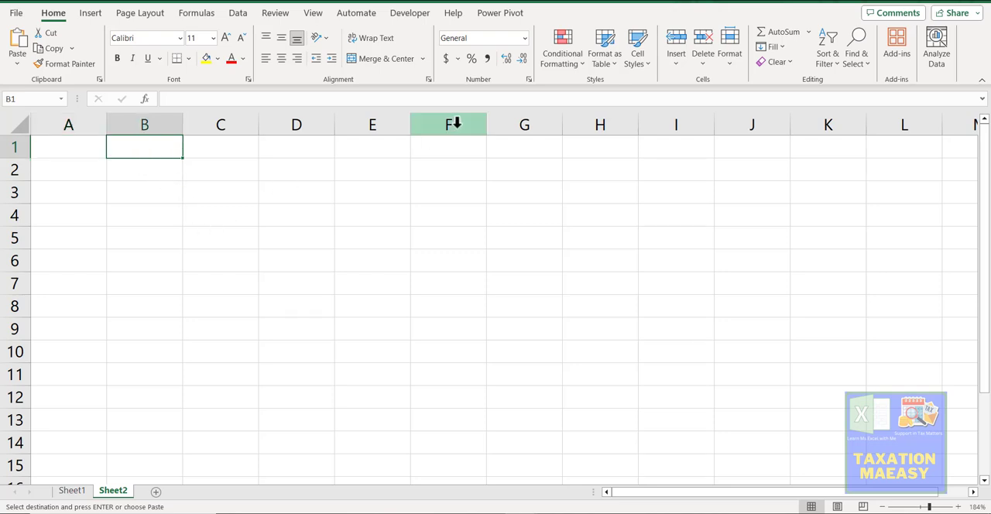
Step: Check in the ribbon customization options whether the Developer tab is enabled among the main tabs
left_click(89, 8)
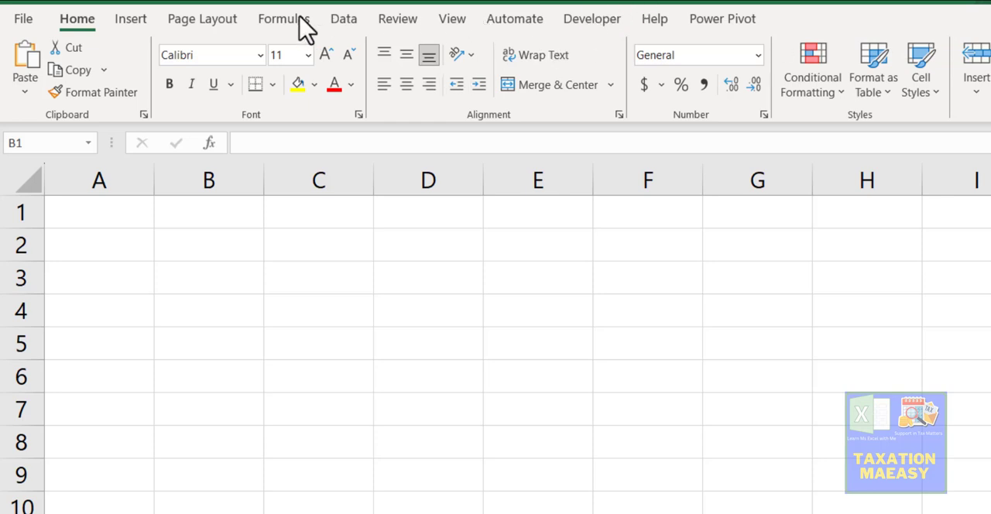
left_click(589, 22)
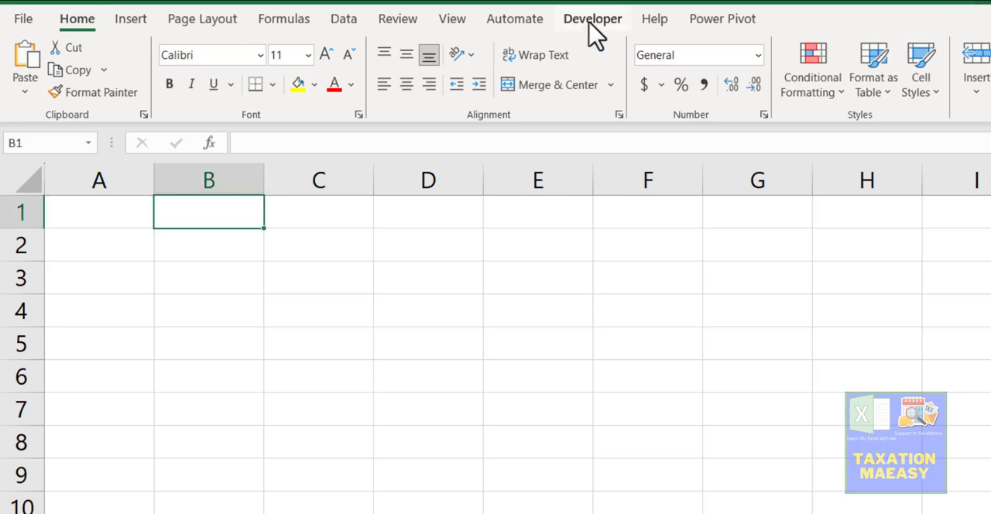
left_click(589, 22)
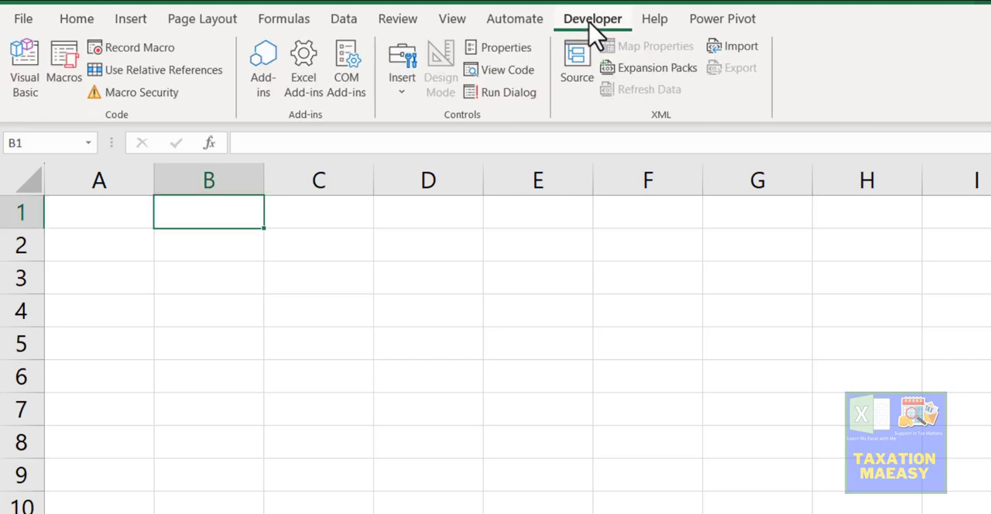
left_click(78, 22)
left_click(28, 25)
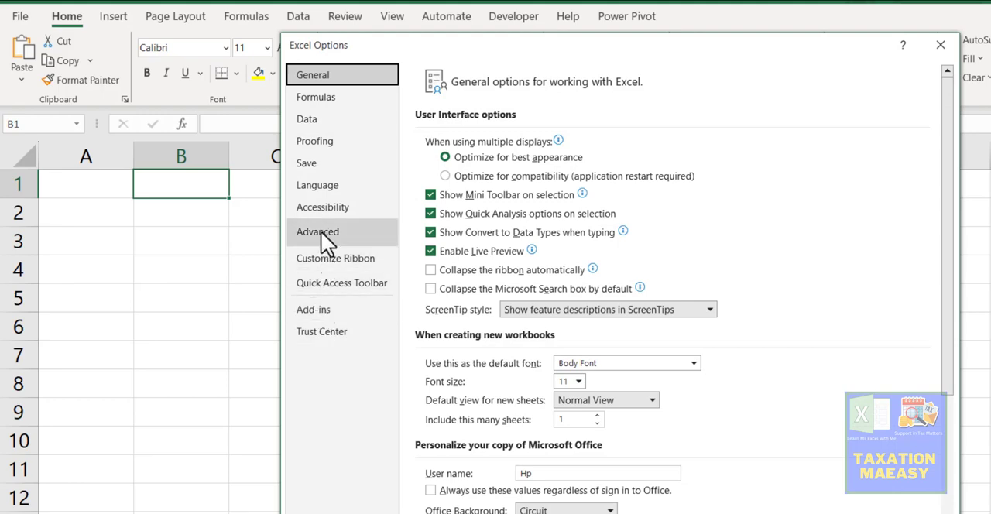
left_click(323, 306)
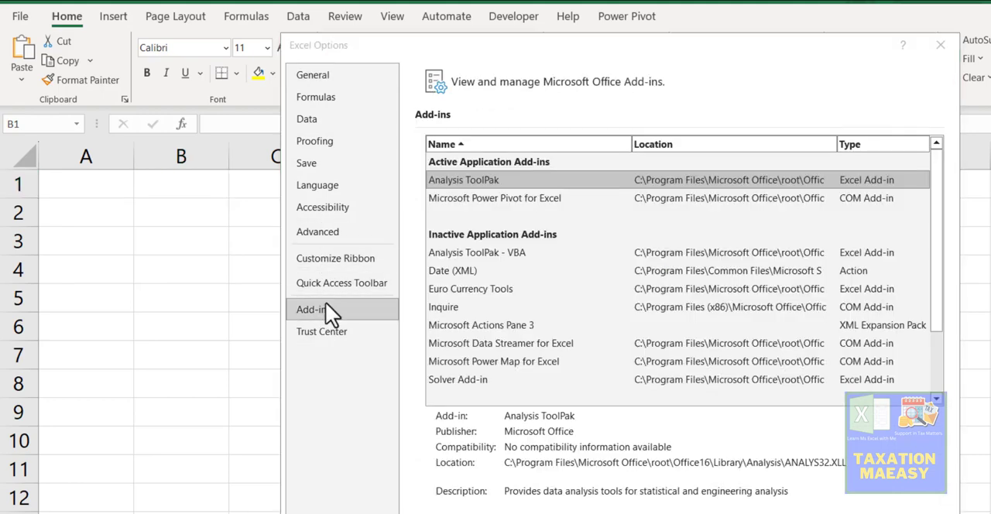
left_click(324, 260)
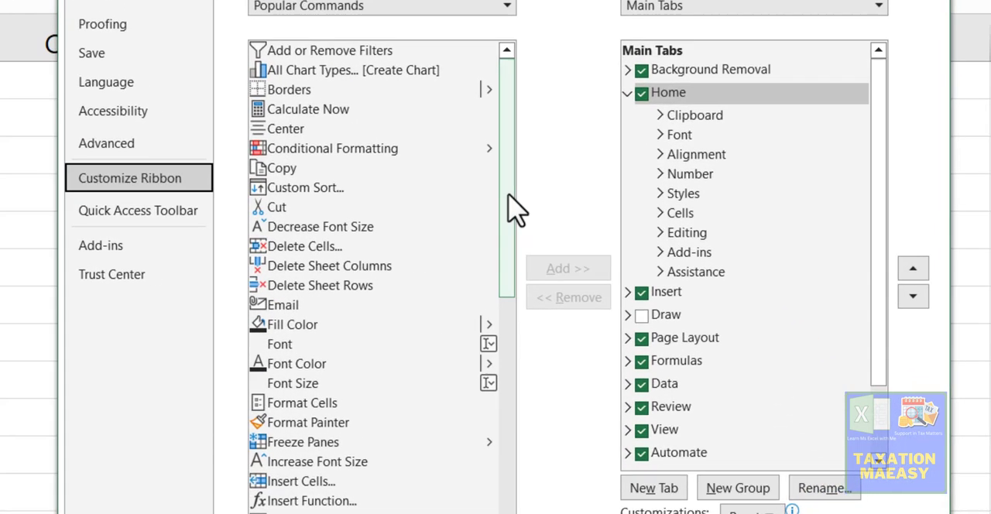
left_click_drag(592, 251, 591, 282)
left_click_drag(511, 248, 526, 421)
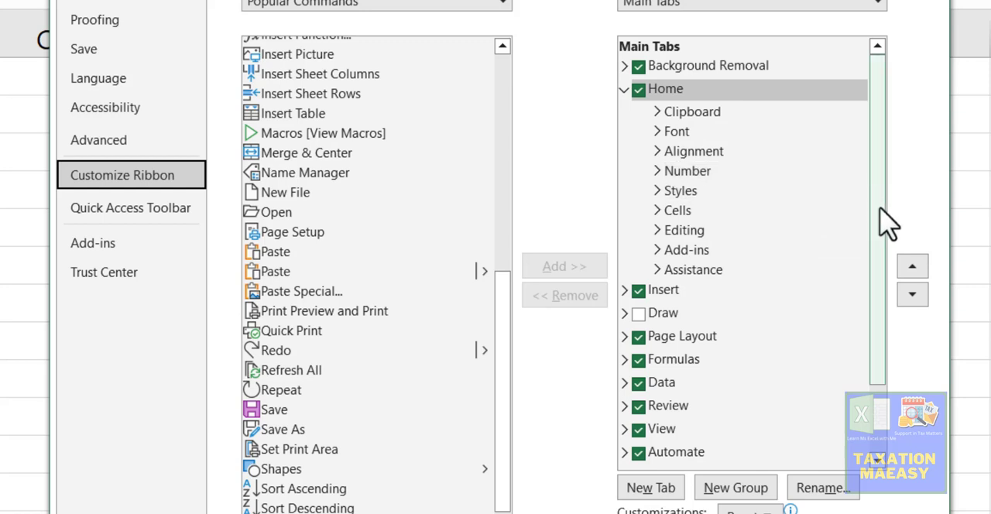
left_click_drag(882, 221, 898, 321)
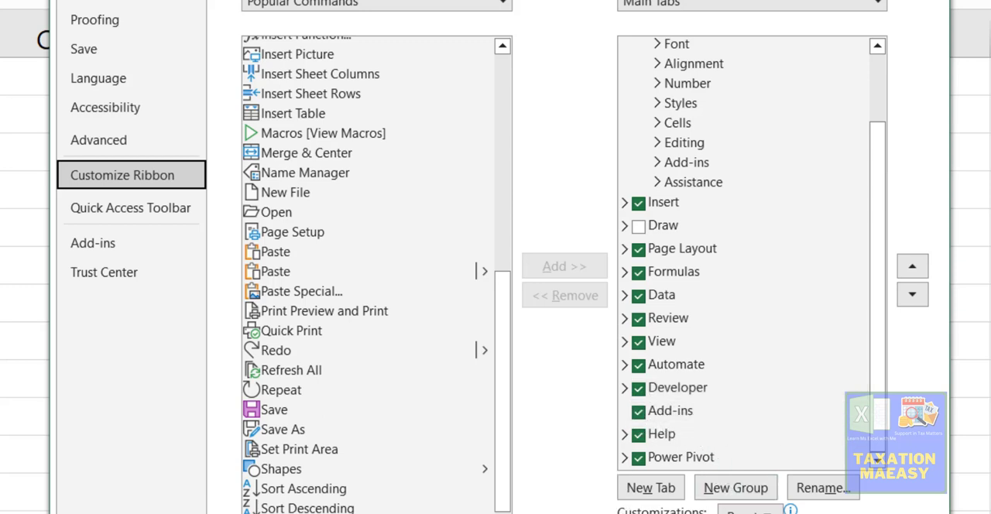
left_click(807, 513)
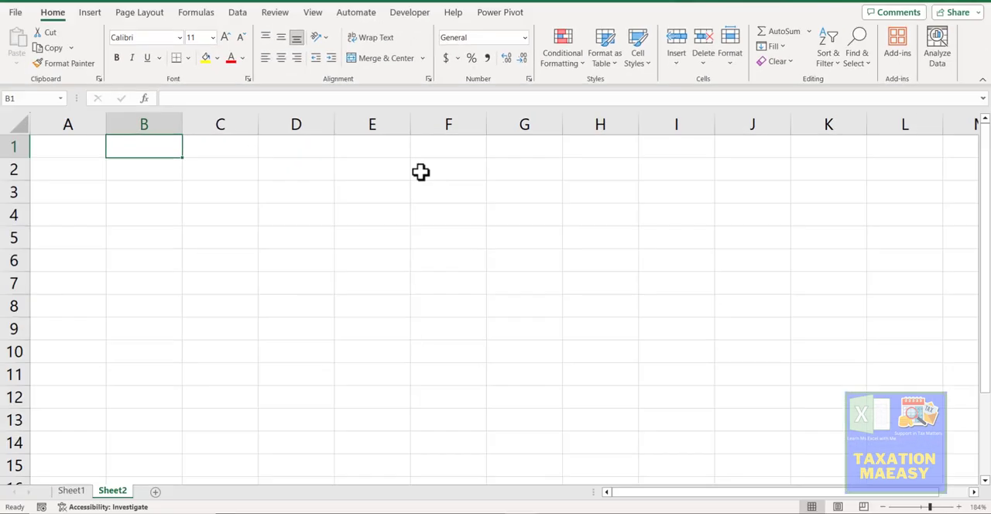
Step: Start recording a macro named FomatSheet with the shortcut Ctrl+Shift+K, stored in This Workbook
left_click(411, 16)
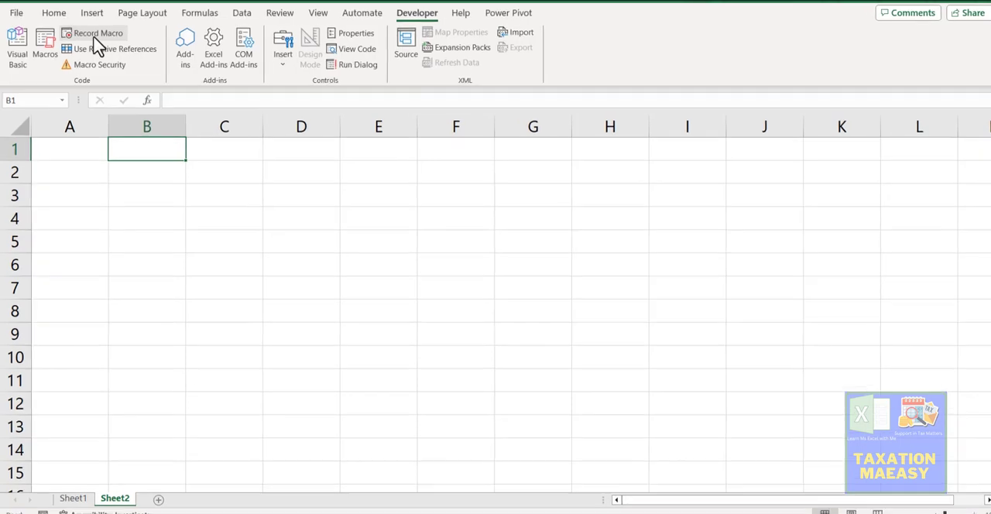
left_click(94, 35)
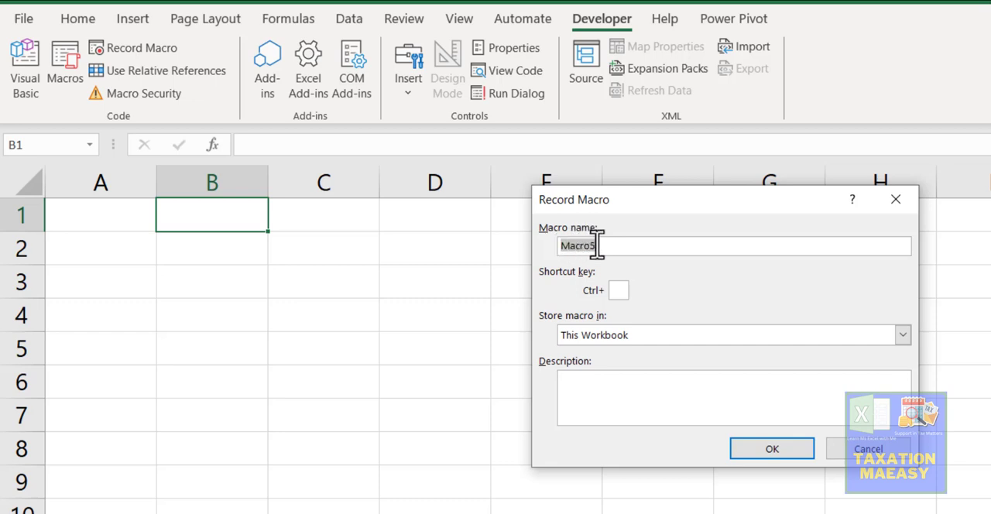
type("FomatShe")
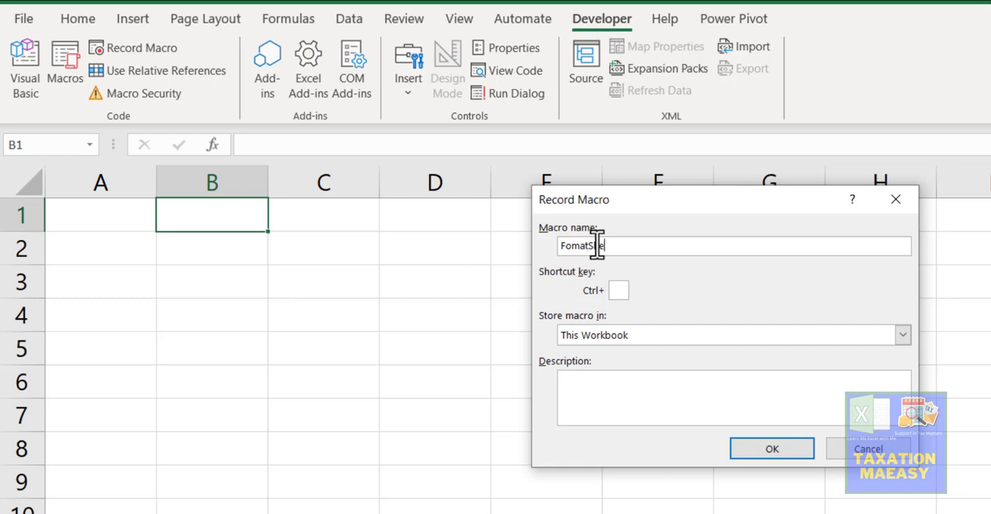
type("et")
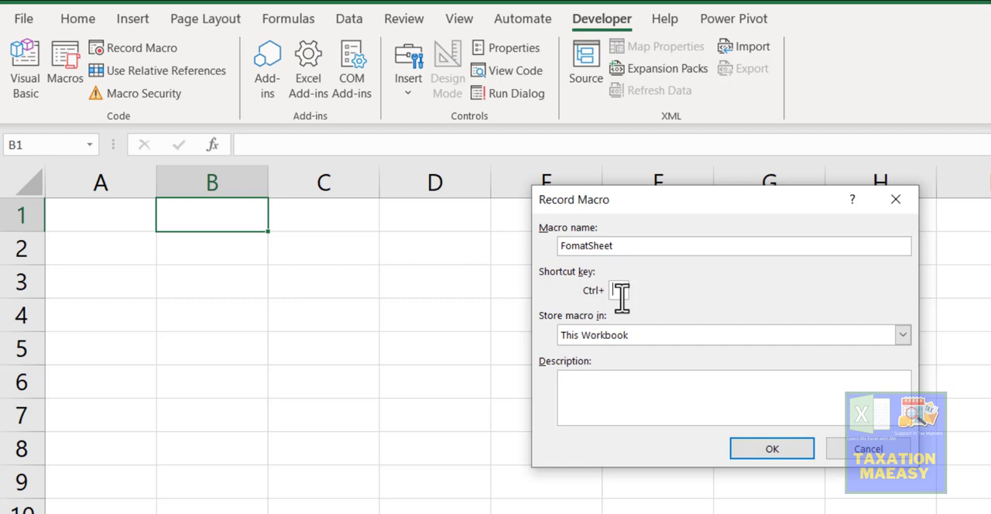
type("K")
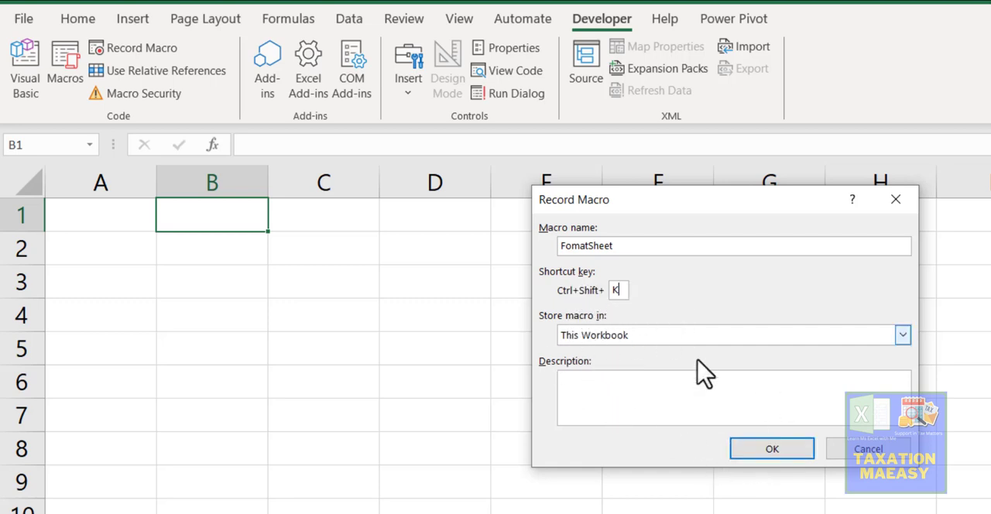
left_click(765, 453)
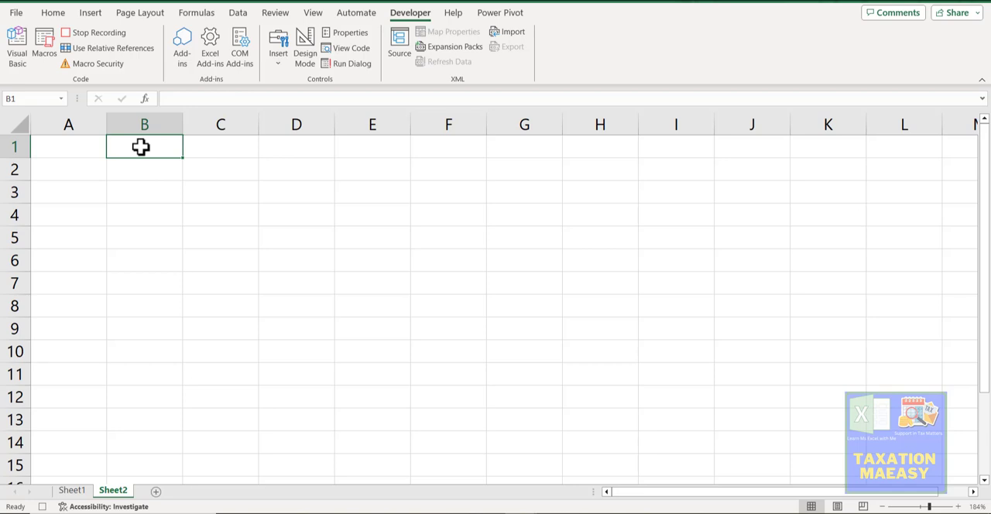
Step: Copy the fruit table B1:E11 from Sheet1 and paste only its values into cell B1 of Sheet2
left_click(72, 491)
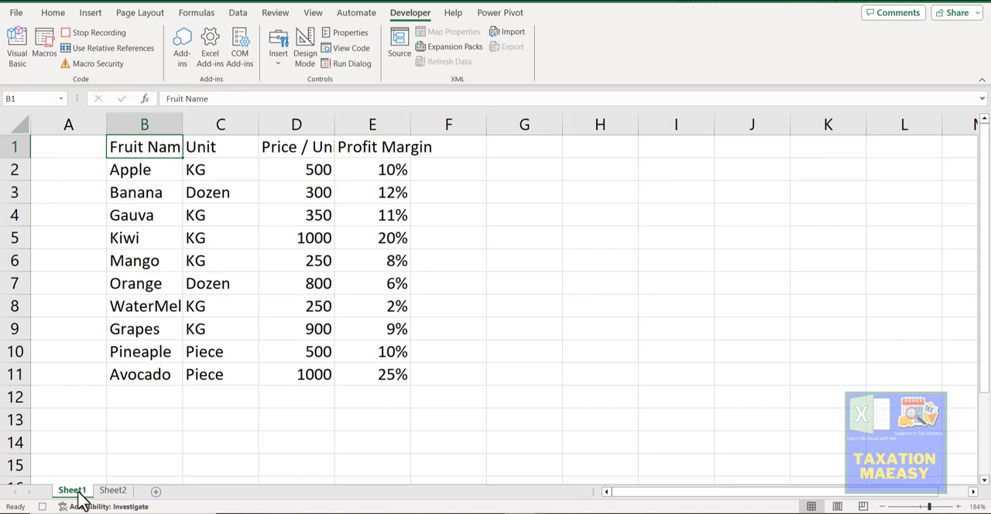
left_click(161, 196)
left_click(143, 147)
key("ctrl+a")
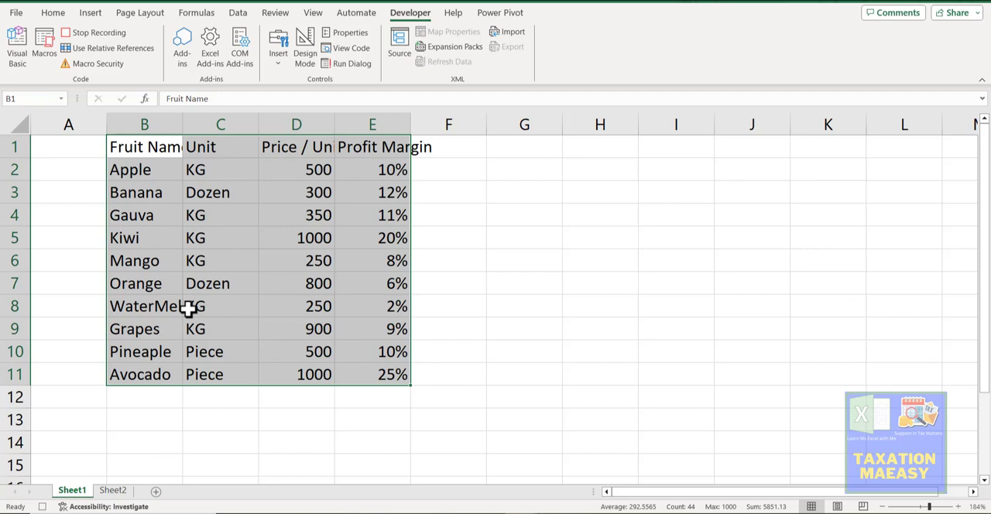
key("ctrl+c")
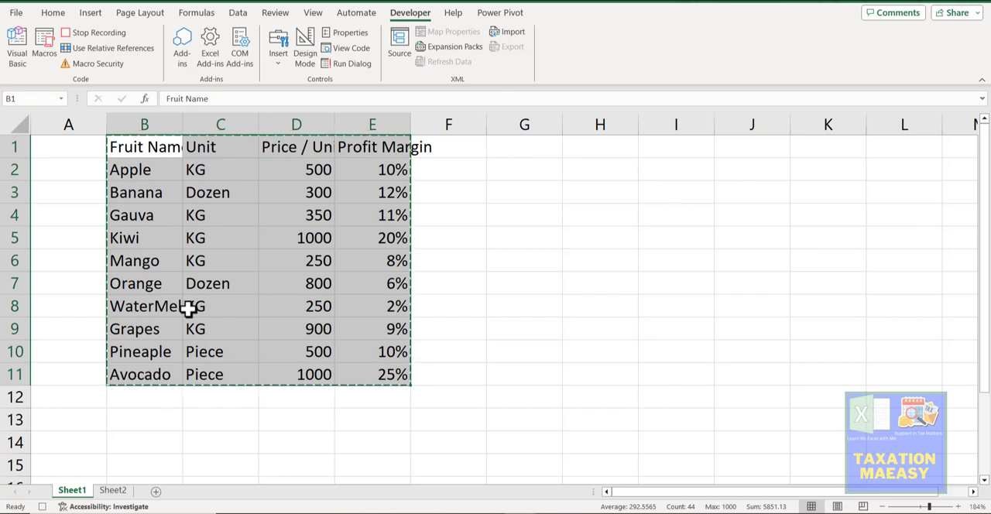
left_click(113, 491)
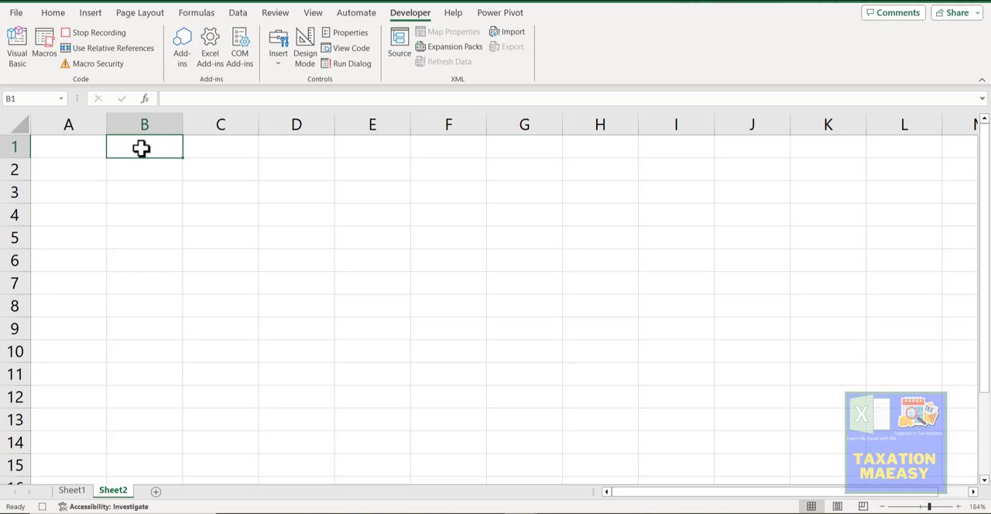
key("ctrl+alt+v")
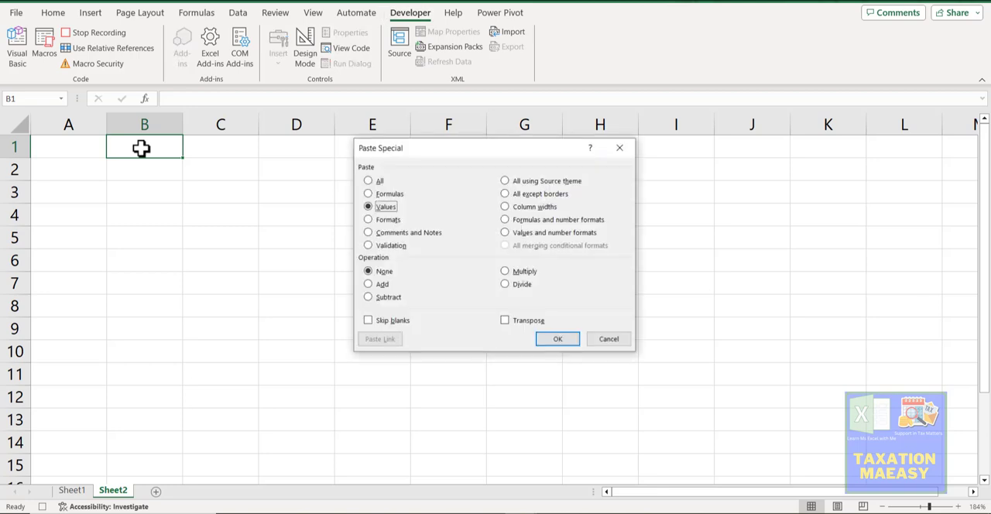
key("Return")
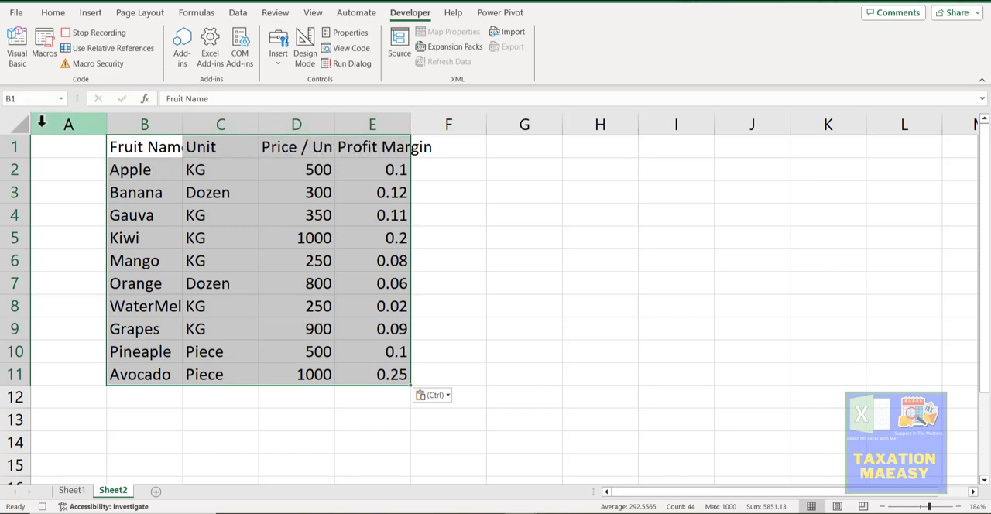
Step: Autofit all column widths on Sheet2 and enter the header "Upper Name" in cell F1
left_click(18, 124)
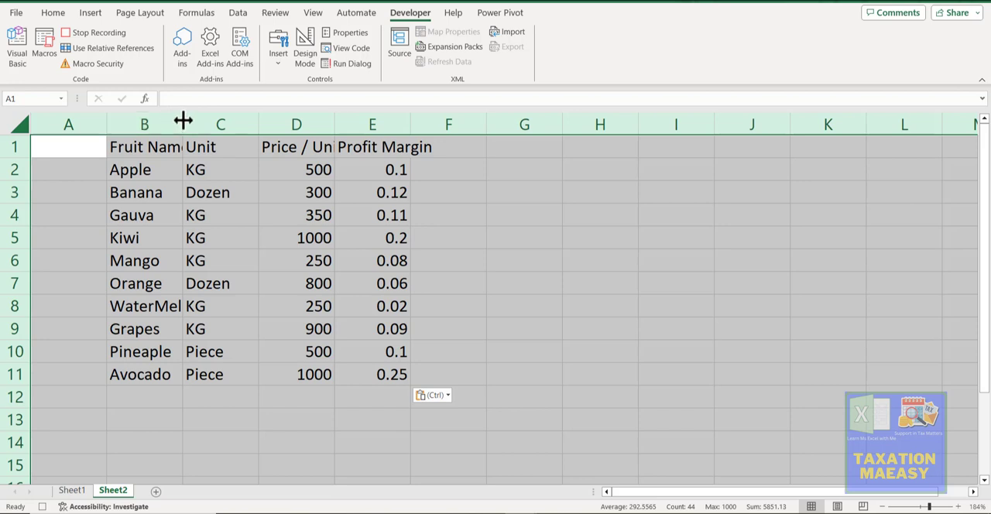
double_click(184, 120)
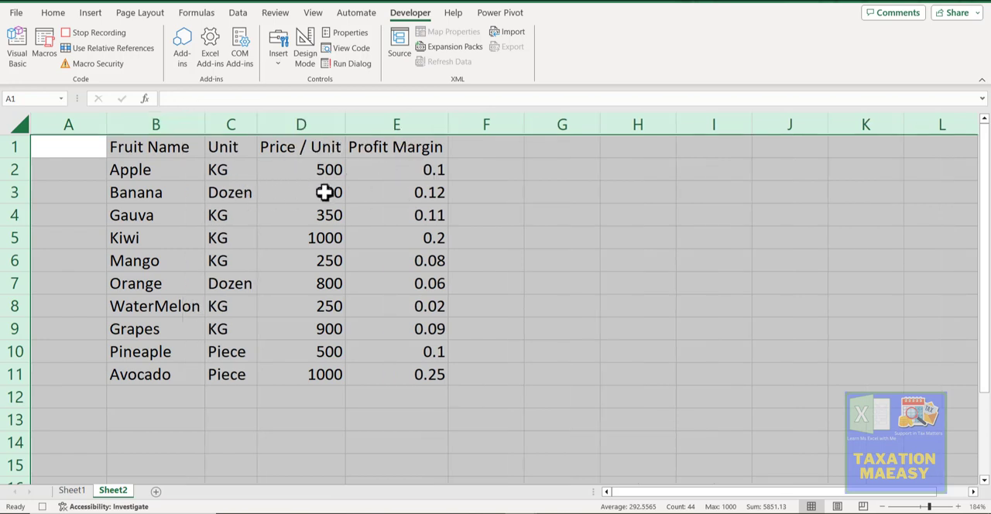
left_click(488, 148)
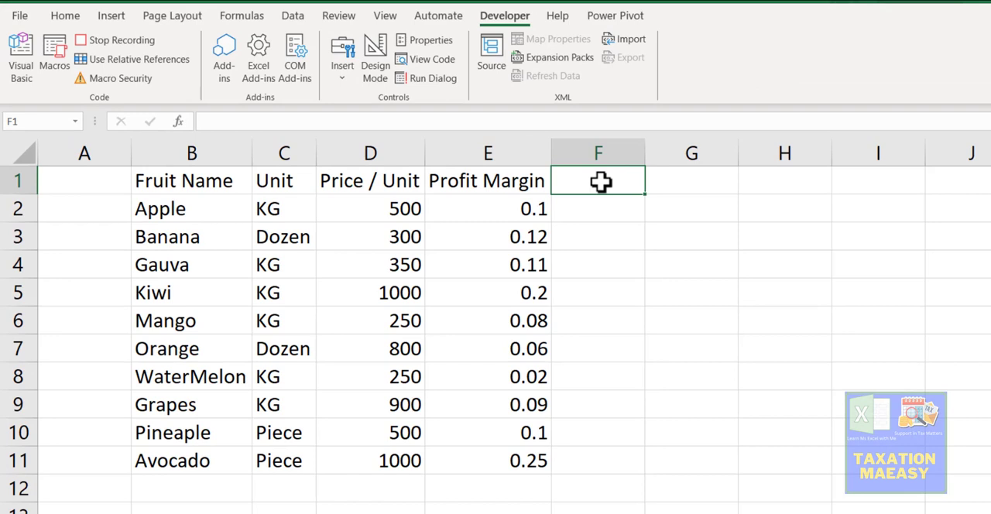
type("Upper")
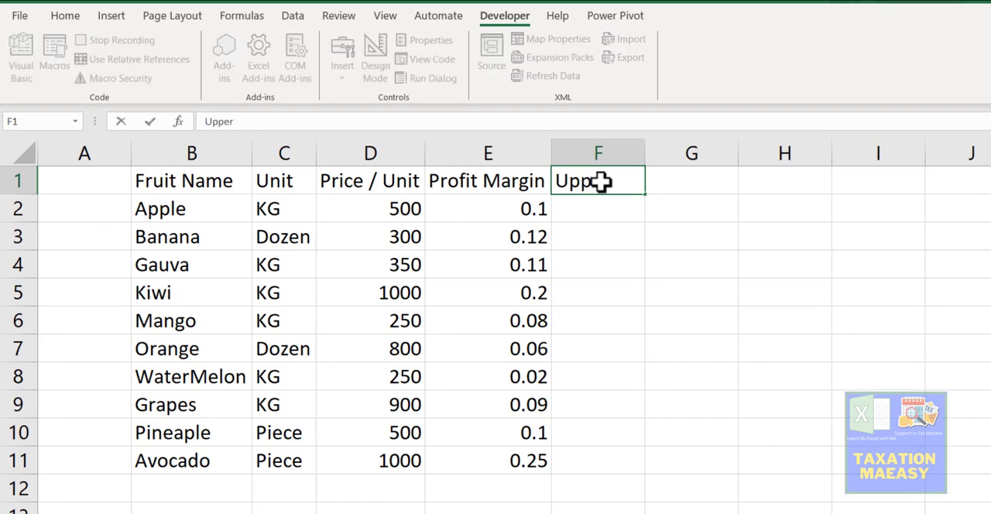
type(" Name")
key("Return")
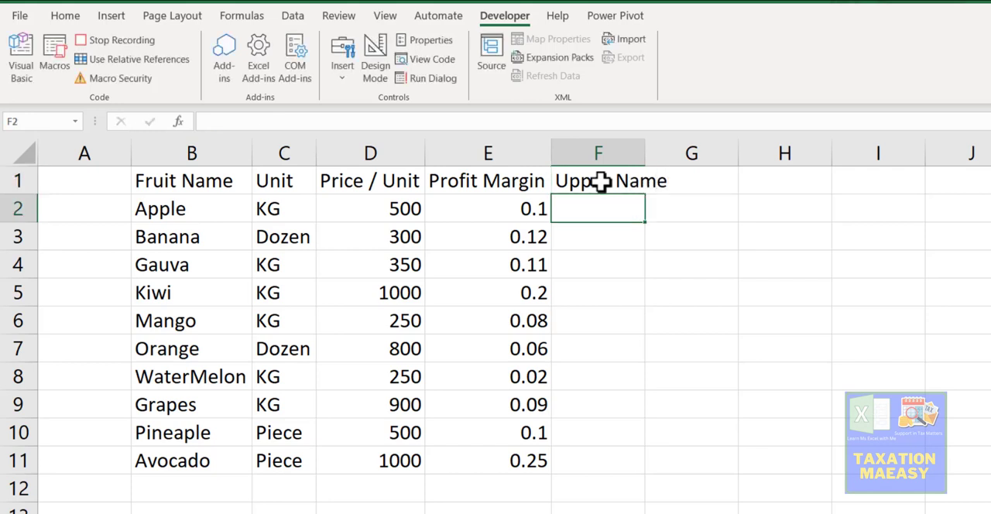
Step: Enter a formula in cell F2 that converts the fruit name in B2 to upper case with the UPPER function
type("=")
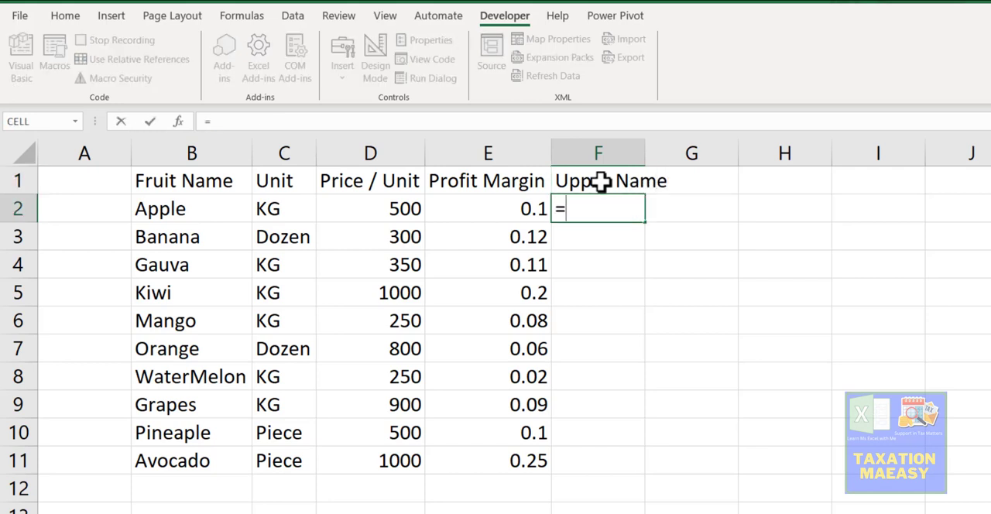
type("upper")
key("Tab")
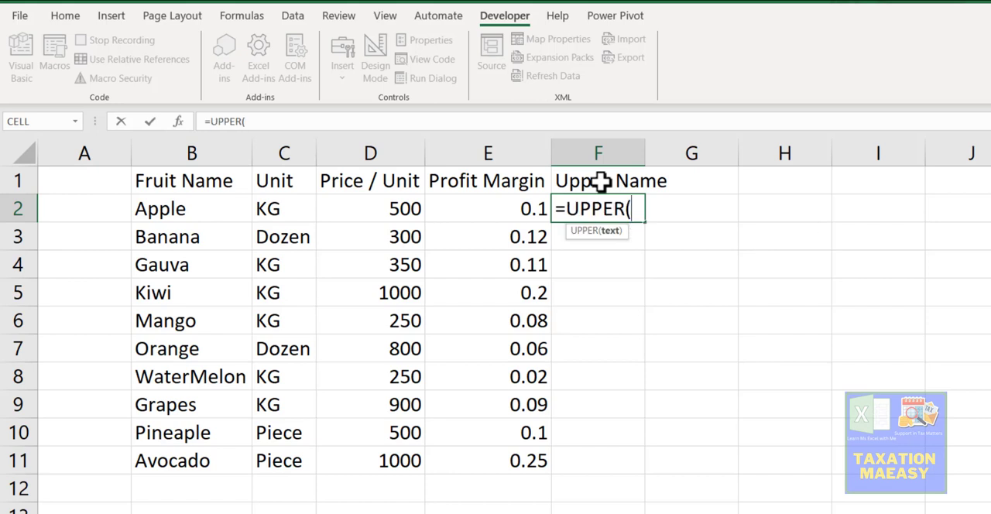
key("Left")
key("Left")
key("Left")
key("Left")
key("Left")
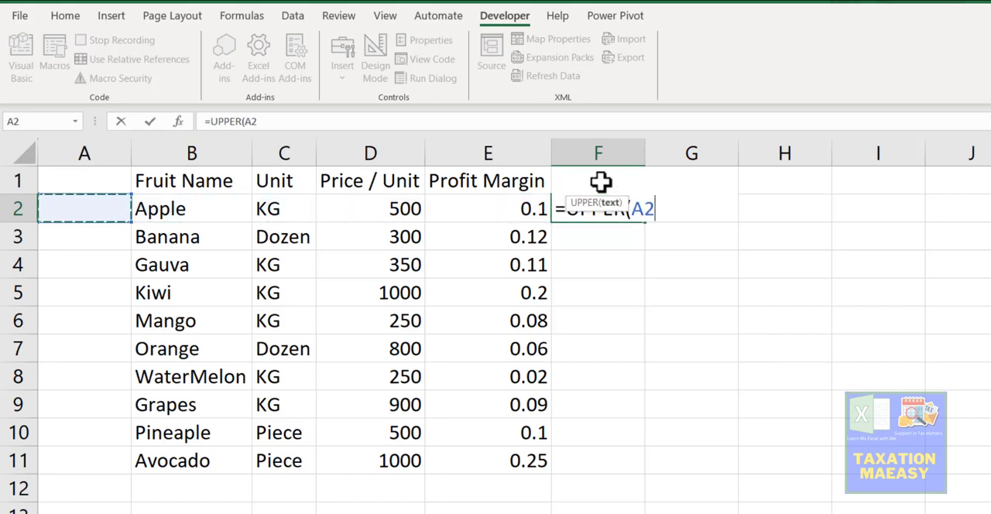
key("Right")
key("Return")
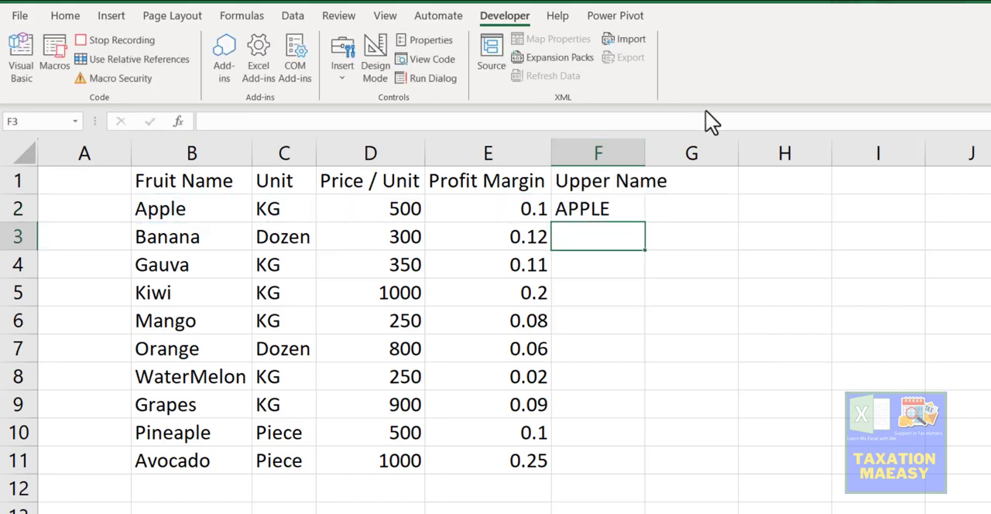
Step: Fill the UPPER formula from F2 down to F11 and autofit the width of column F
left_click(606, 206)
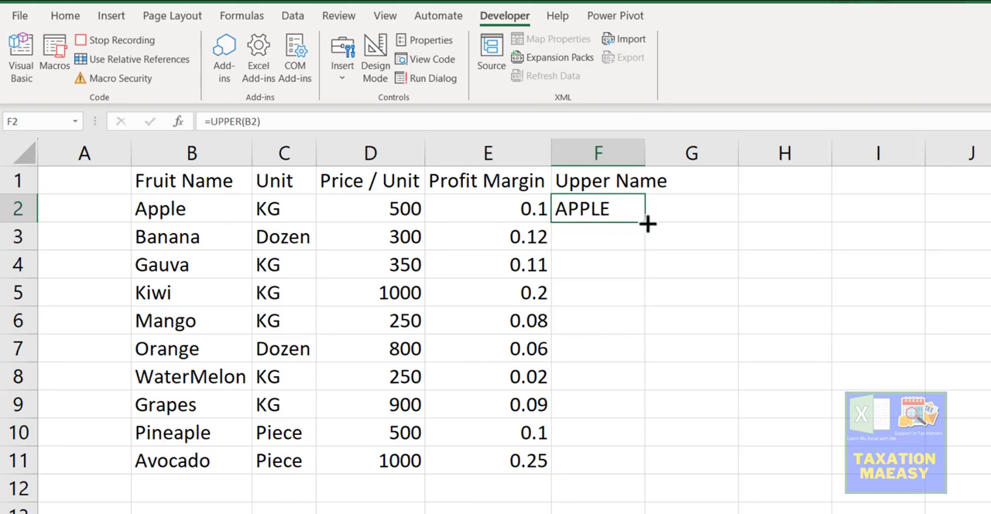
double_click(646, 223)
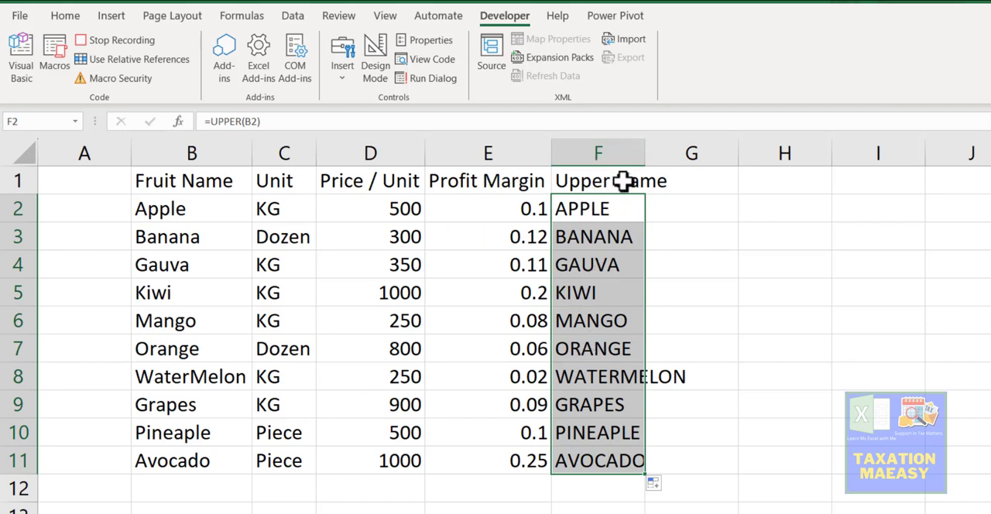
double_click(642, 144)
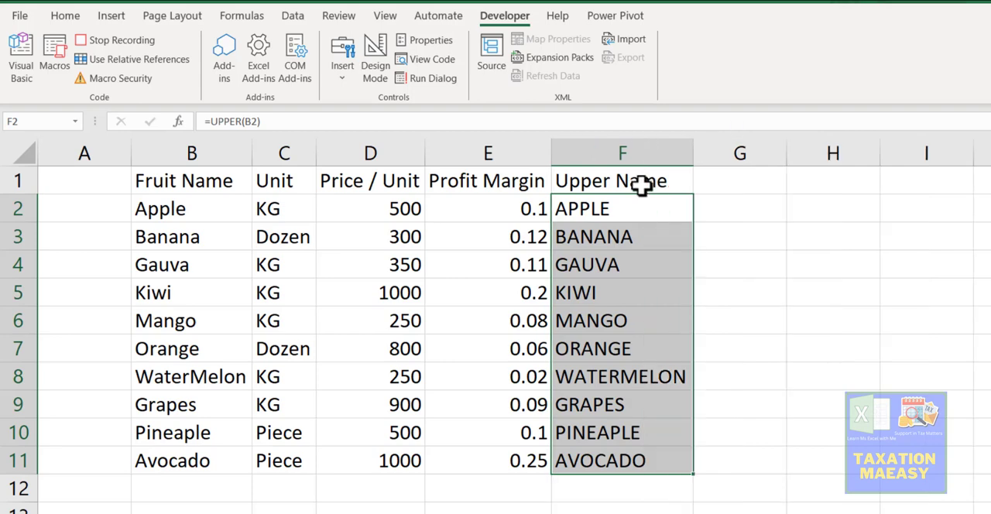
Step: Make the header row B1:F1 bold
left_click(641, 184)
key("ctrl+Left")
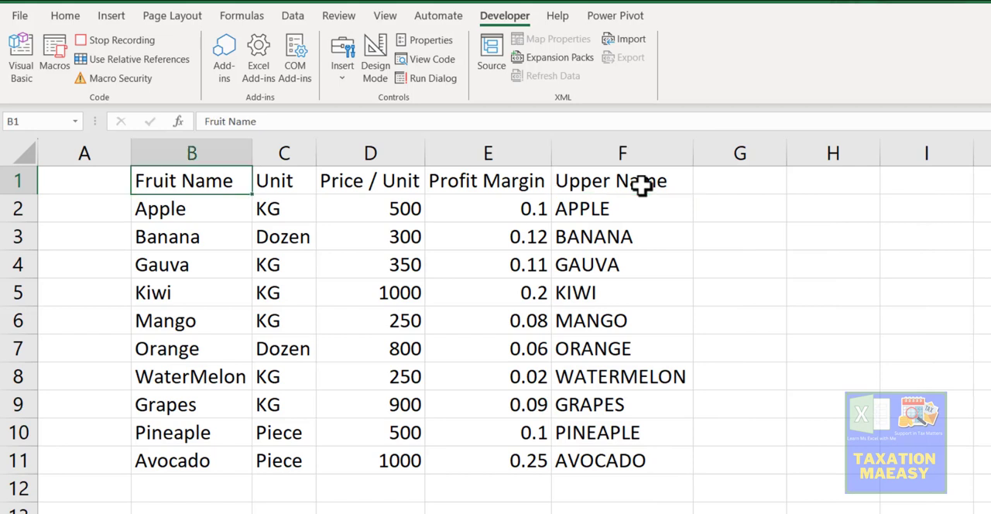
key("ctrl+shift+Right")
key("ctrl+b")
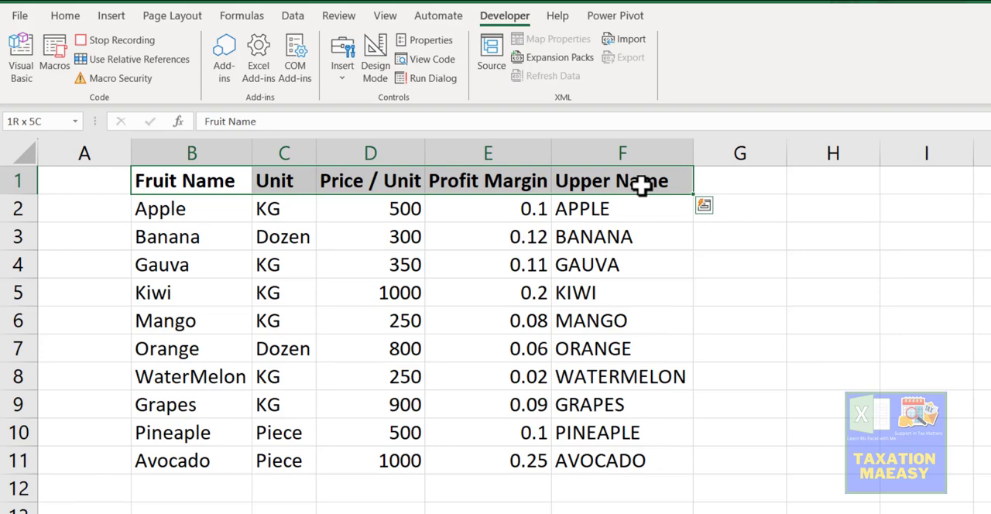
Step: Apply all borders to the whole fruit table B1:F11
key("ctrl+shift+Down")
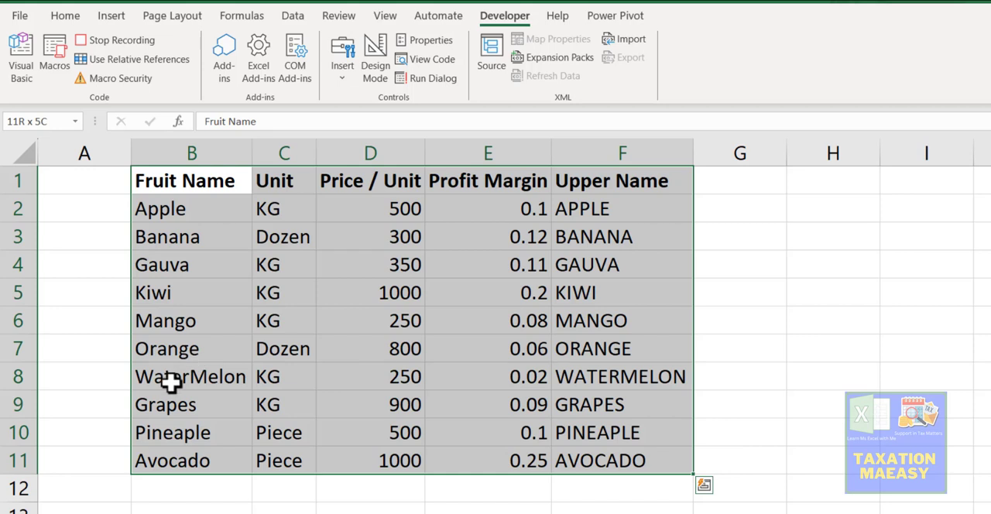
key("alt+h")
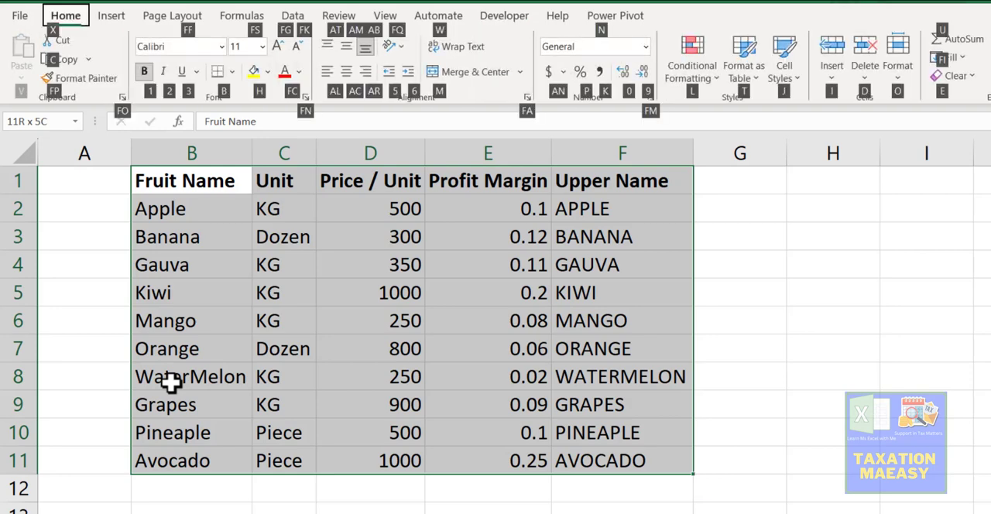
key("b")
key("a")
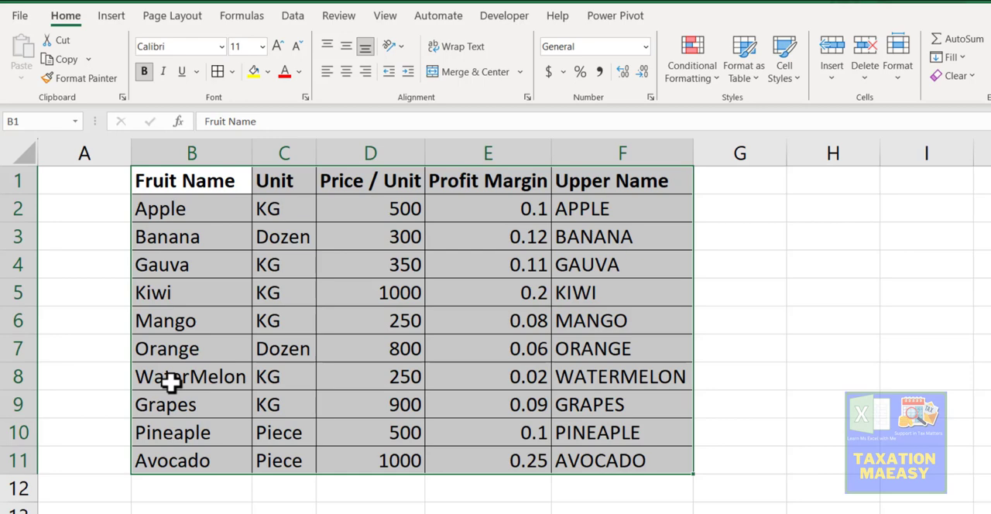
Step: Format the entire Profit Margin column E as percentages
key("ctrl+Home")
key("Right")
key("Right")
key("Right")
key("Right")
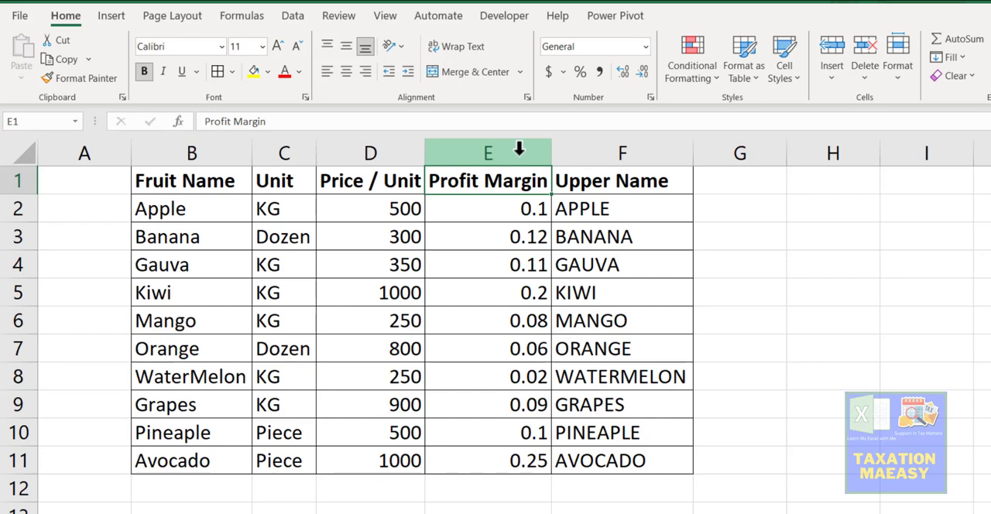
left_click(519, 148)
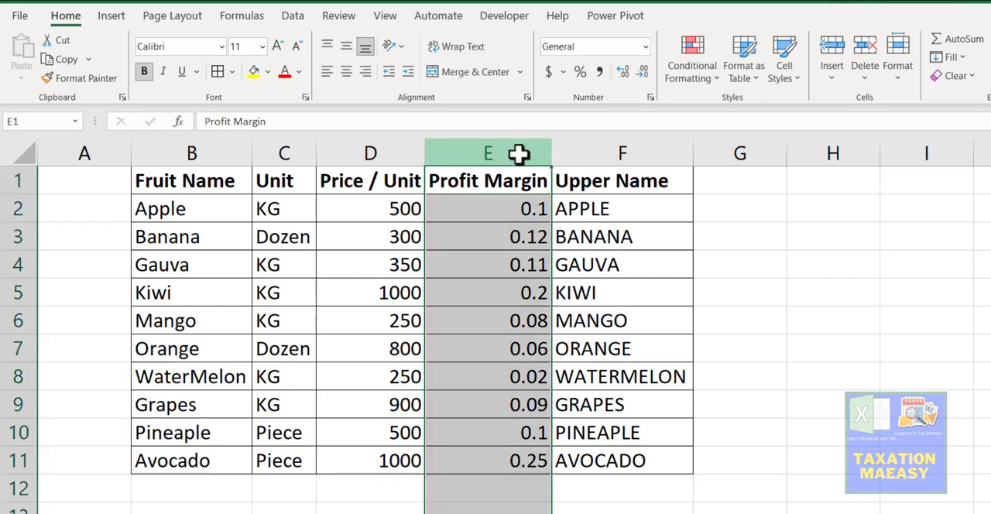
left_click(580, 73)
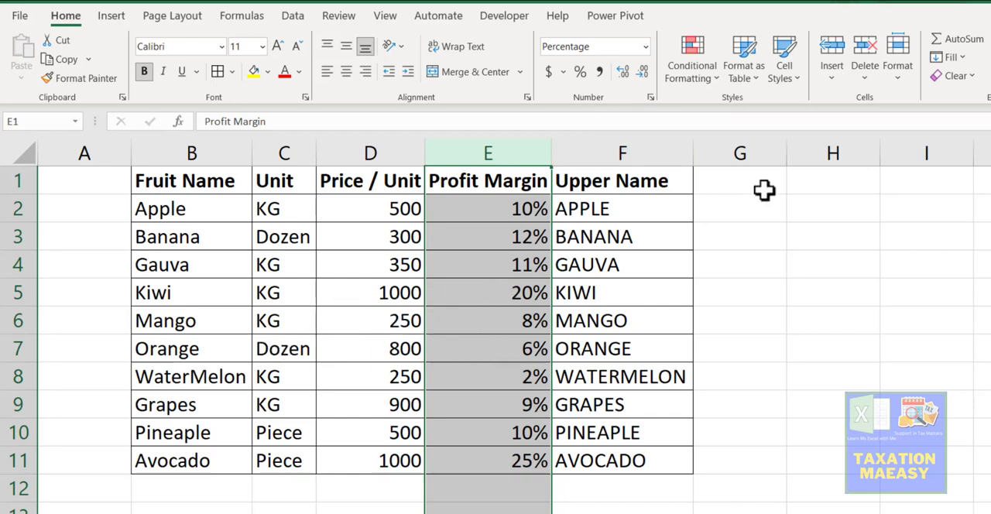
Step: Stop recording the macro and deselect the Profit Margin column
left_click(502, 17)
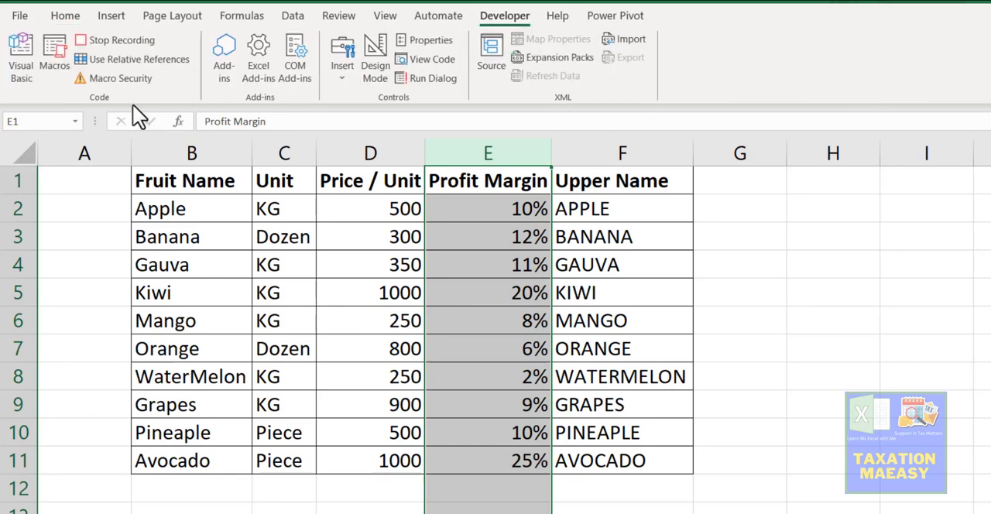
left_click(103, 38)
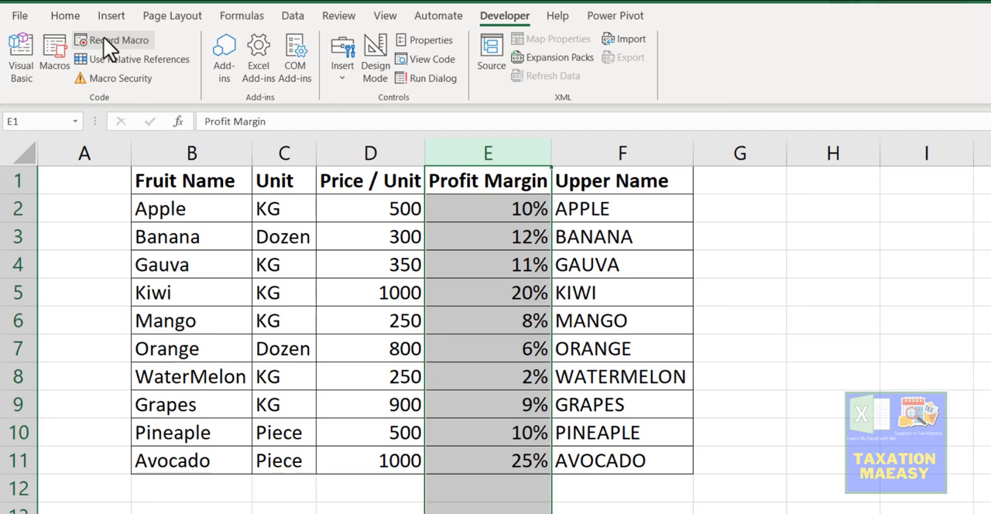
left_click(222, 286)
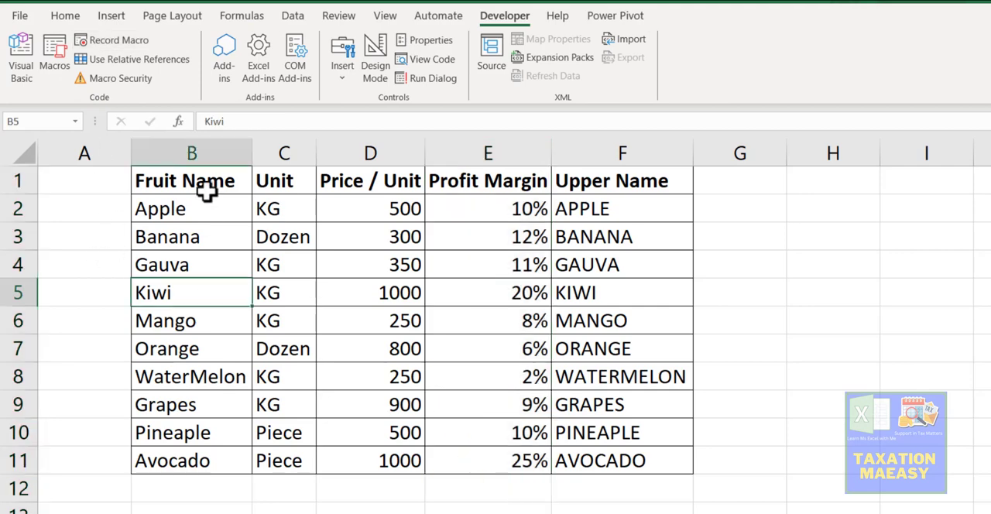
Step: Clear the contents of A1:G12 on Sheet2 and remove all borders from that range
left_click(120, 179)
left_click_drag(120, 179, 741, 498)
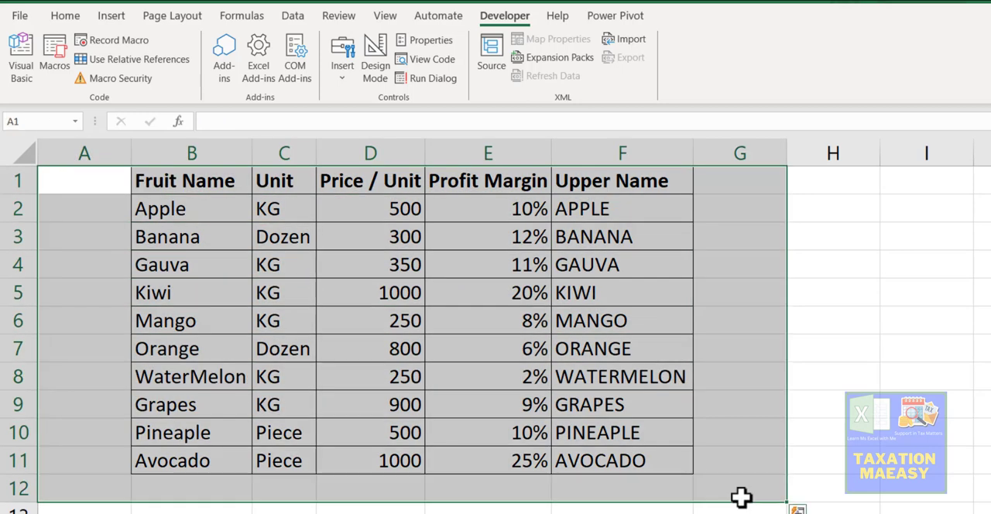
key("Delete")
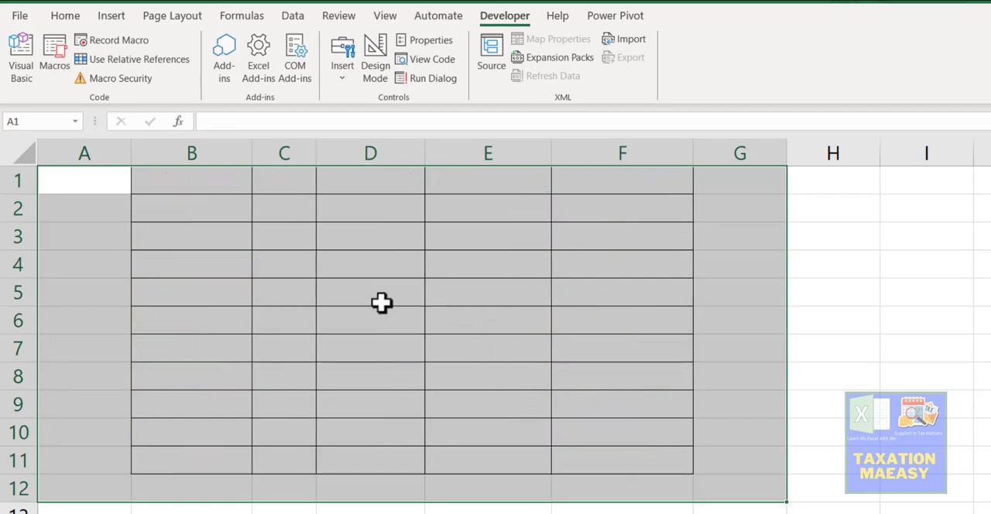
left_click(67, 19)
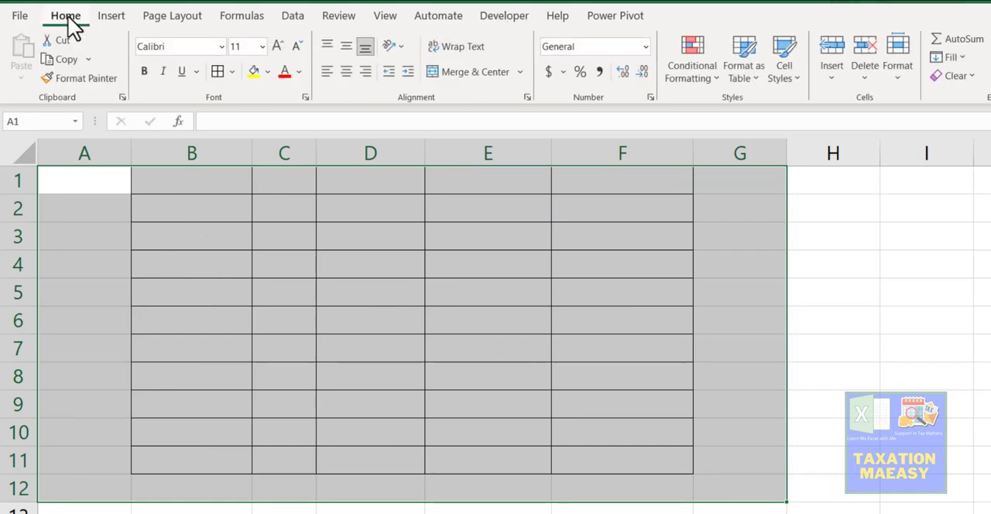
left_click(232, 73)
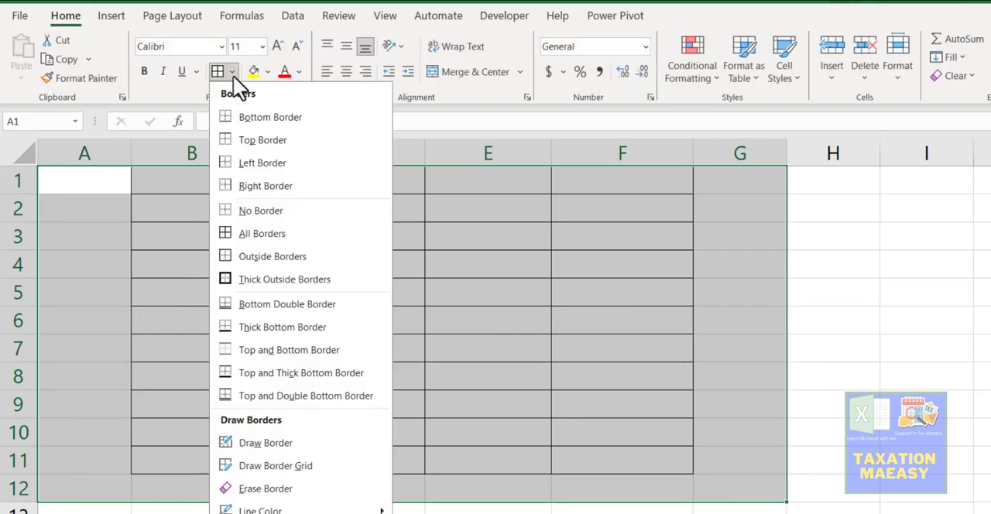
left_click(244, 208)
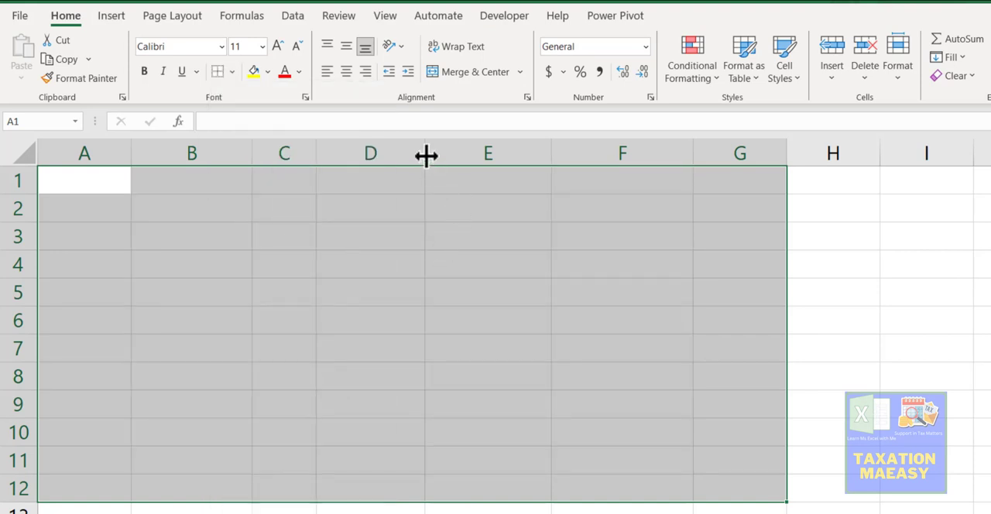
Step: Narrow columns D, B, E, F and G of the emptied sheet and select cell F5
left_click_drag(425, 155, 358, 156)
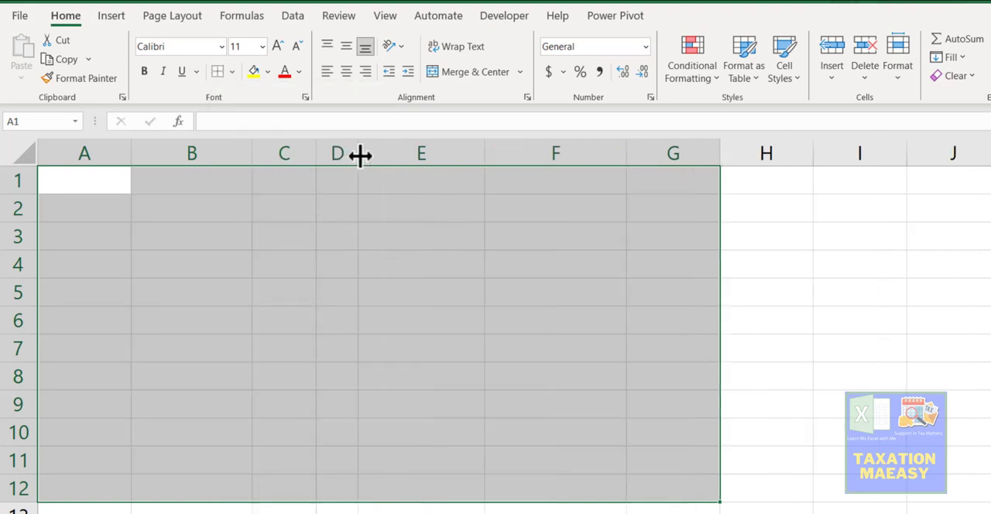
left_click_drag(252, 155, 196, 155)
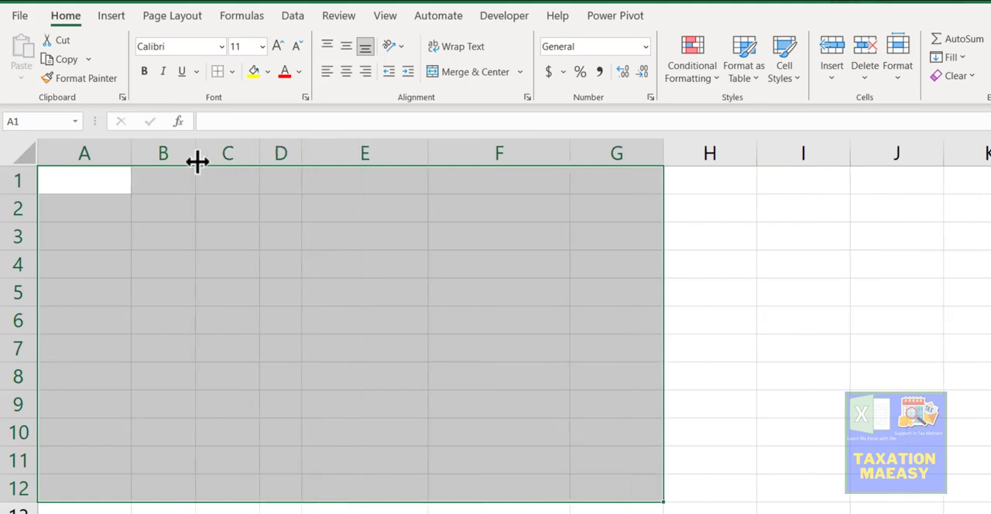
left_click_drag(426, 157, 366, 160)
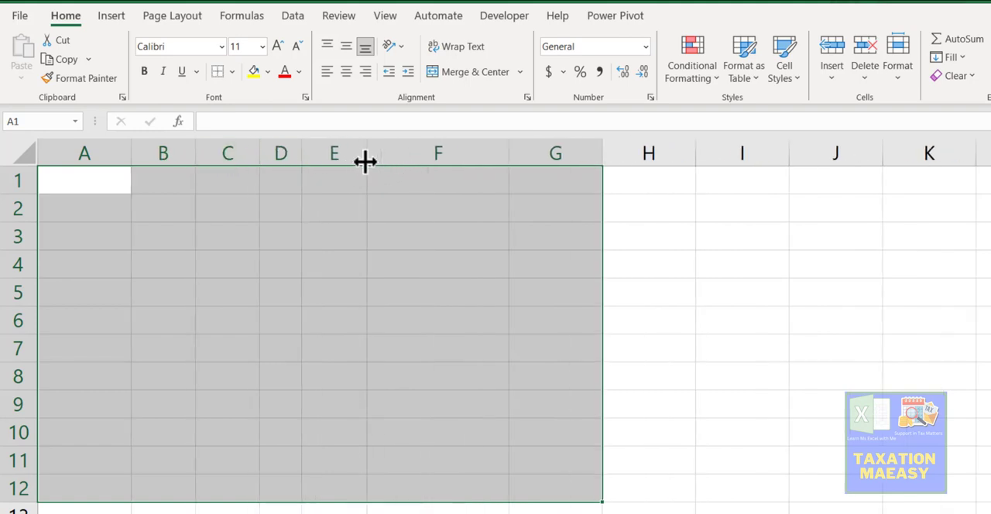
left_click_drag(509, 152, 427, 155)
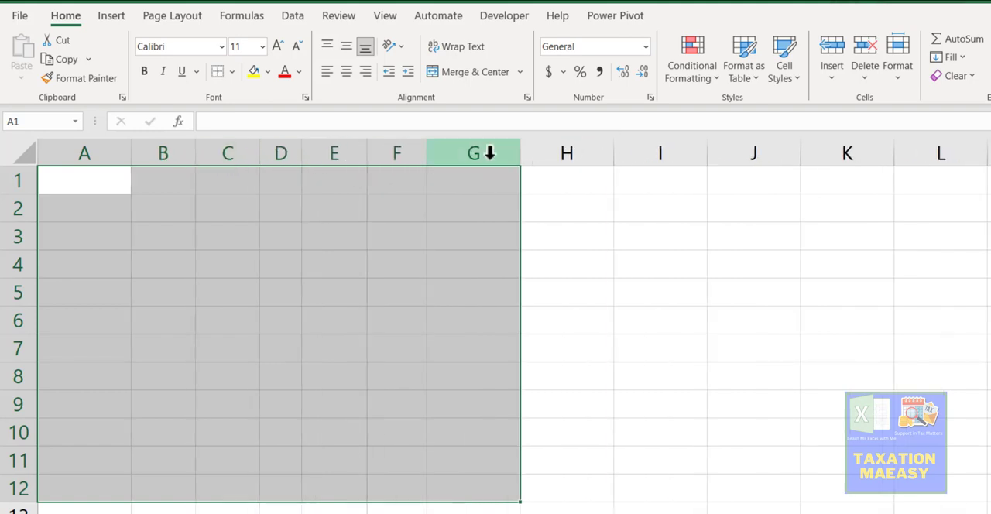
left_click_drag(526, 155, 509, 154)
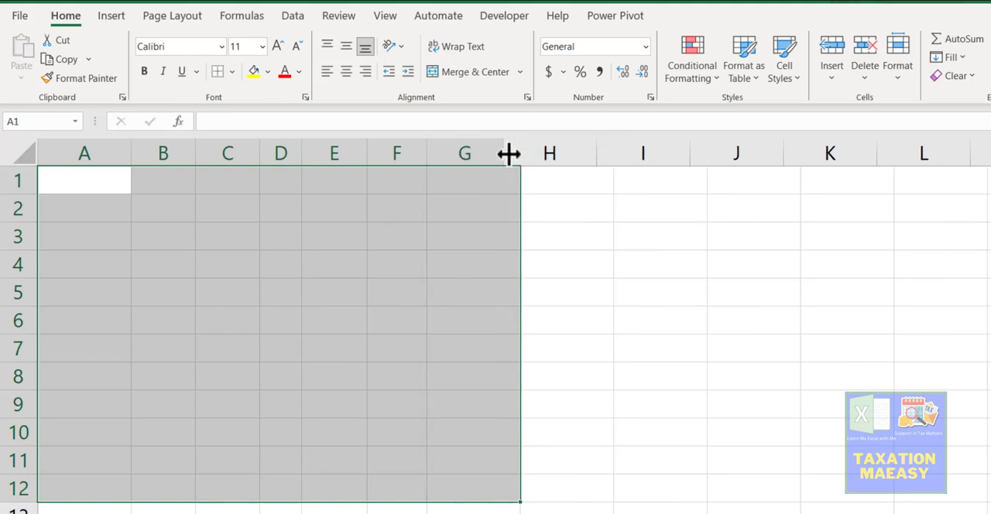
left_click(374, 284)
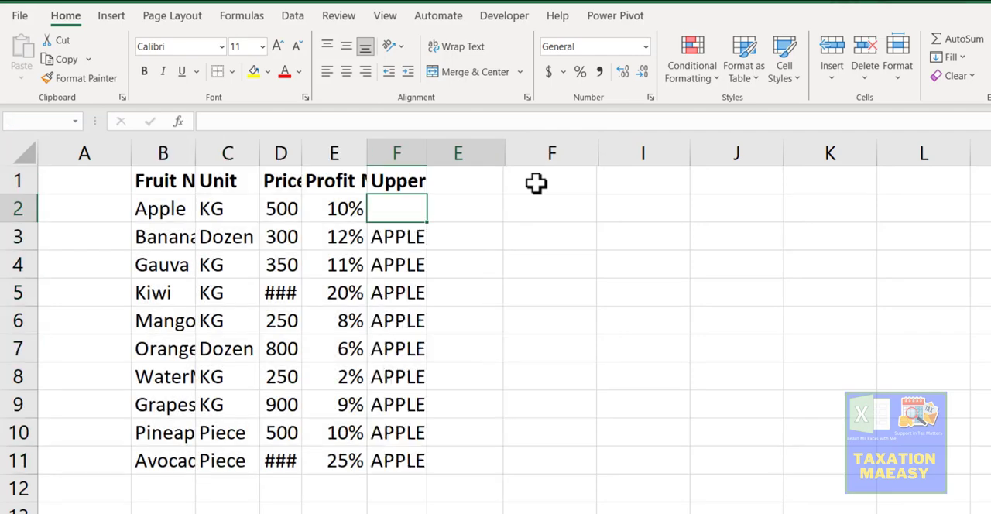
Step: Run the recorded FomatSheet macro to rebuild the fruit table on Sheet2, and autofit all column widths
key("ctrl+a")
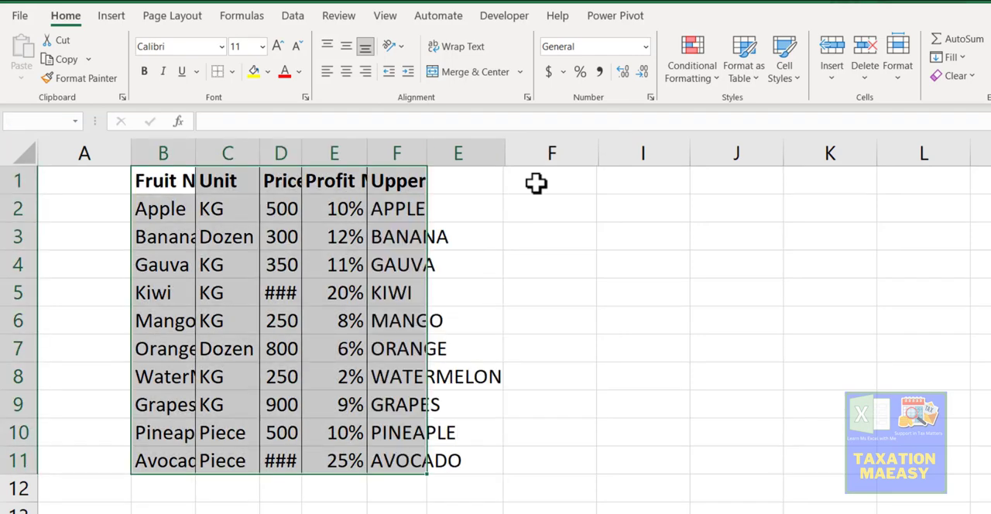
key("ctrl+a")
key("alt+h")
key("o")
key("i")
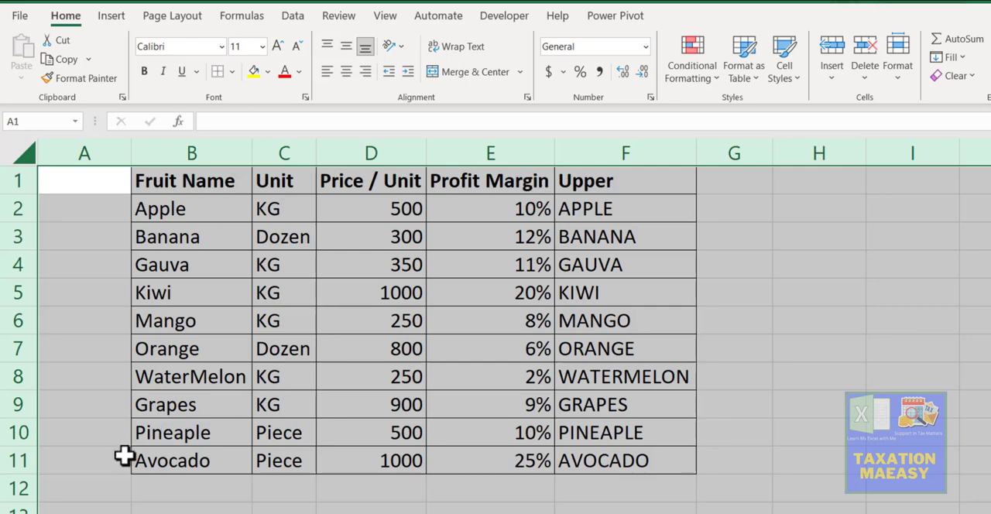
Step: Compare the formatted table with the raw fruit data on Sheet1 and return to Sheet2
key("ctrl+Page_Down")
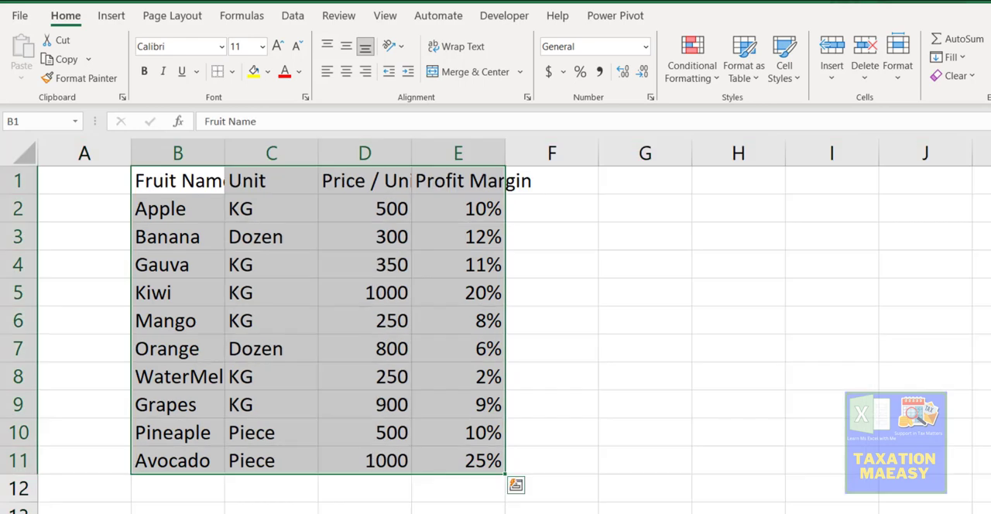
key("ctrl+Page_Up")
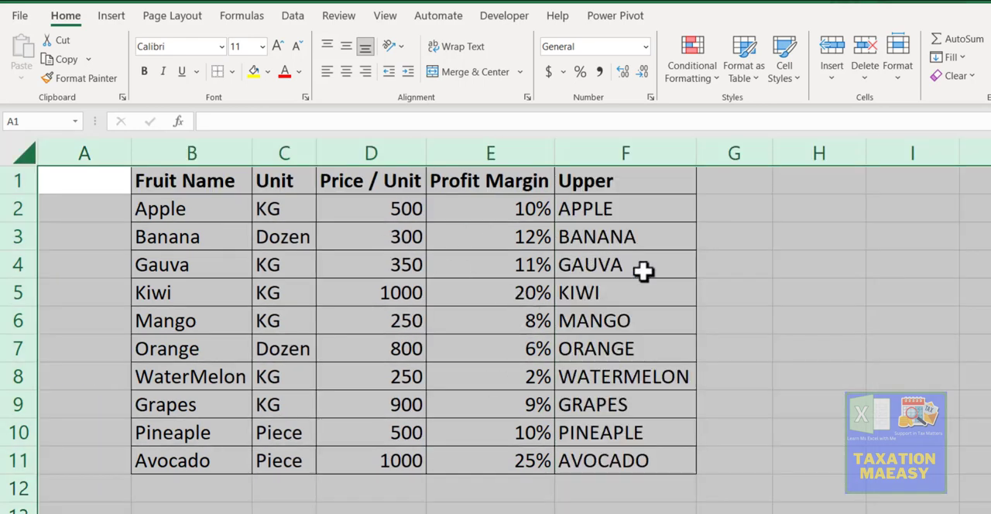
Step: Insert a rounded-corner rectangle beside the fruit table, covering about cells H2 to H3
left_click(780, 218)
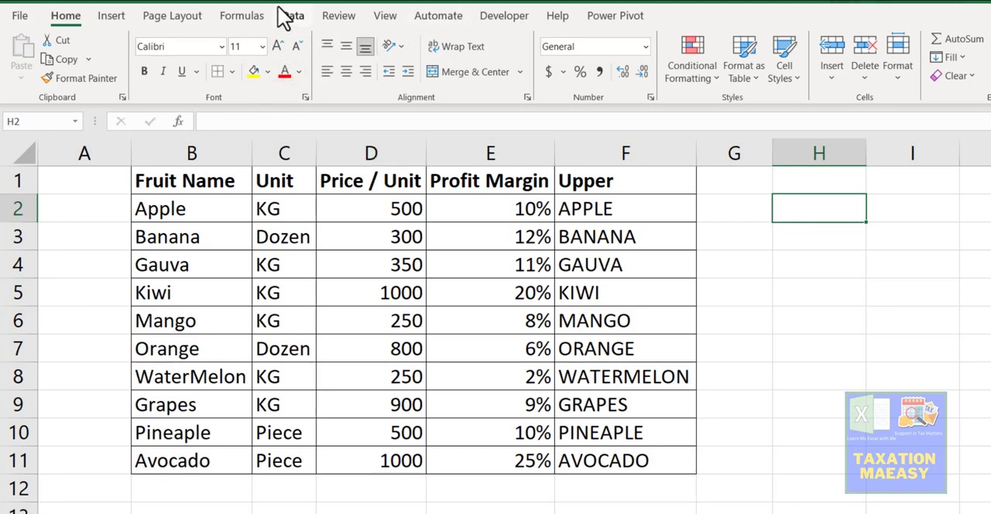
left_click(114, 19)
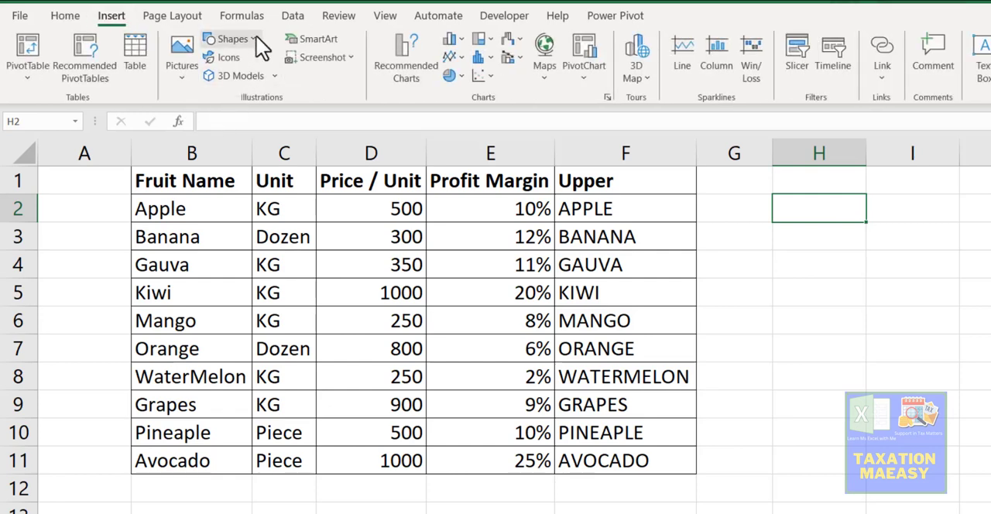
left_click(260, 45)
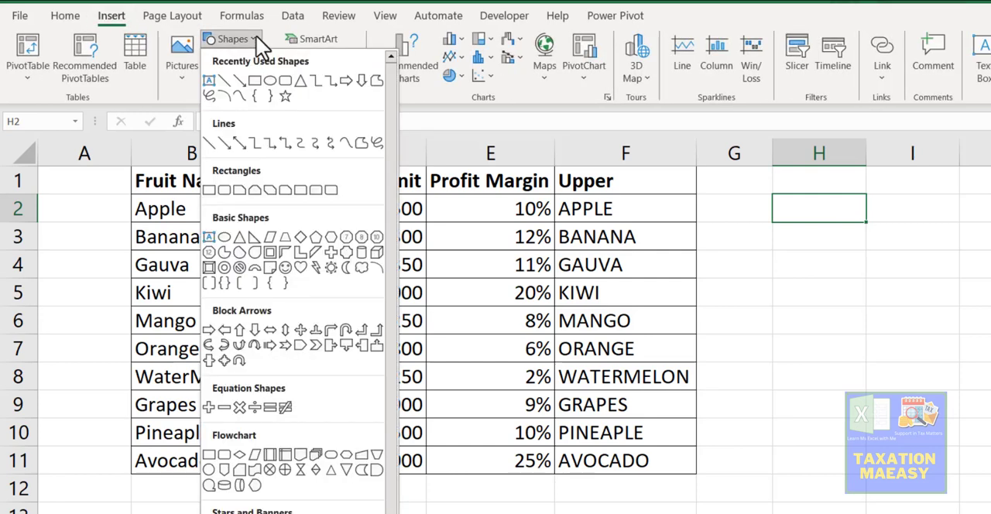
left_click(288, 80)
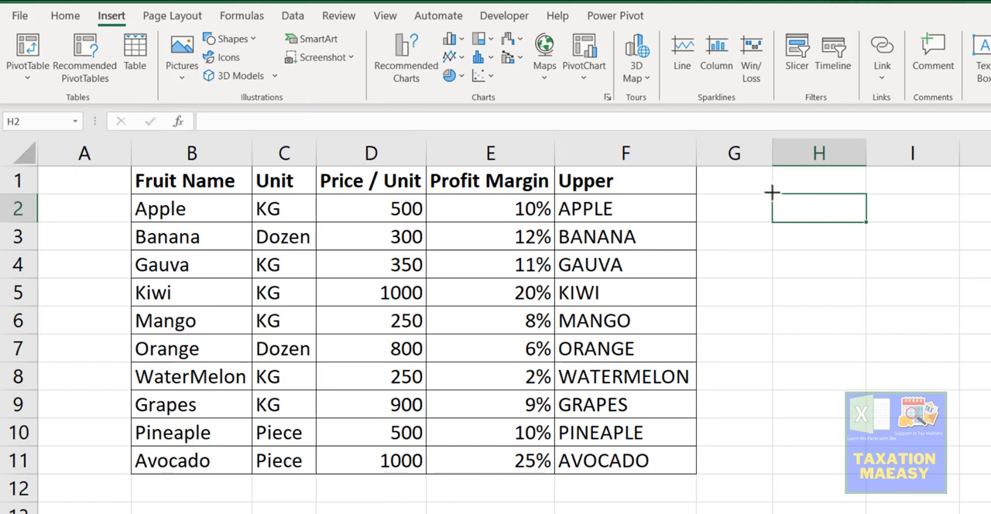
mouse_move(771, 192)
left_mouse_down()
mouse_move(850, 237)
mouse_move(875, 231)
left_mouse_up()
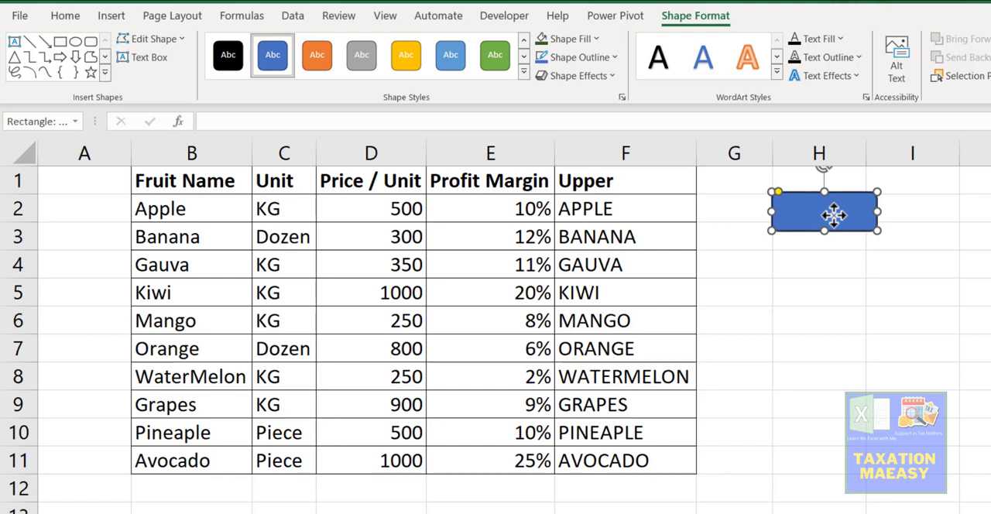
Step: Start the rectangle's label with the word Run and enlarge the shape downward and to the middle of column I
type("Run")
key("Return")
left_click_drag(823, 232, 822, 250)
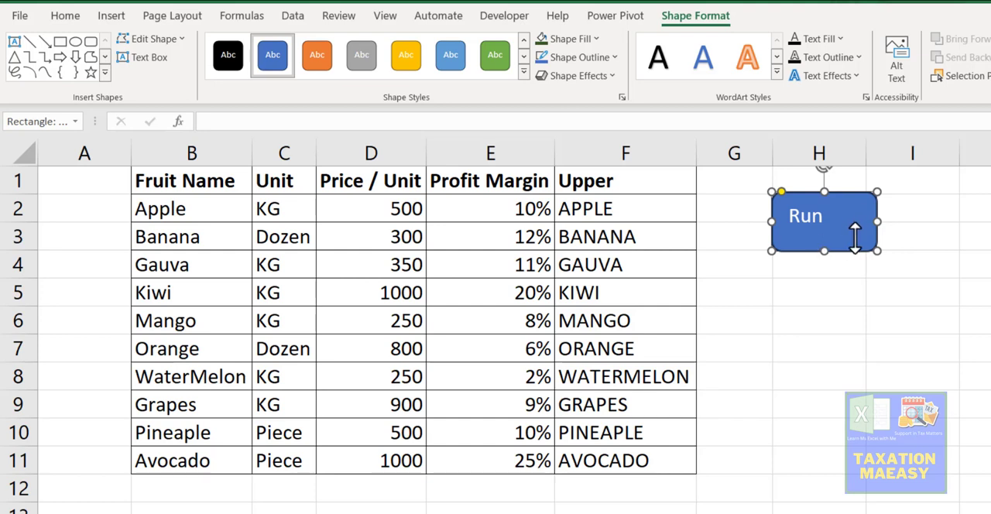
left_click(887, 222)
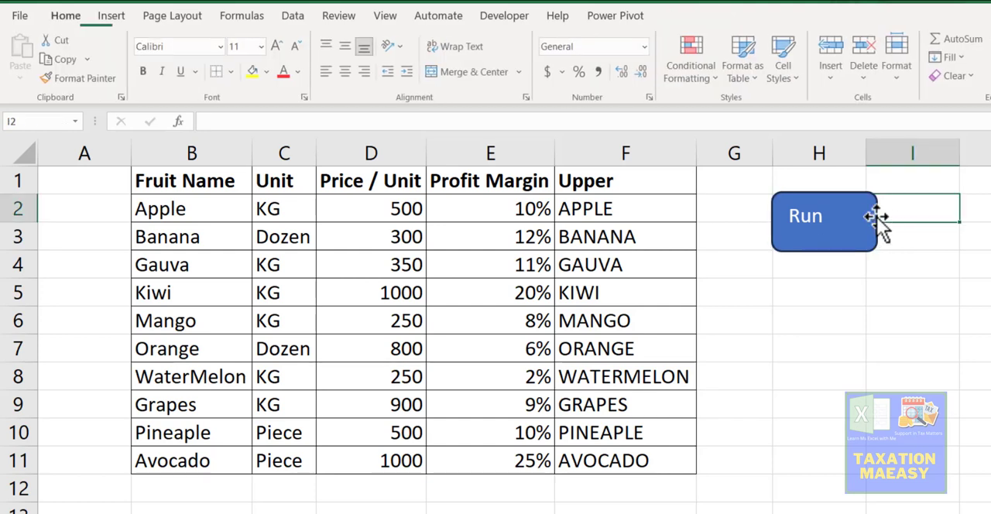
left_click(824, 244)
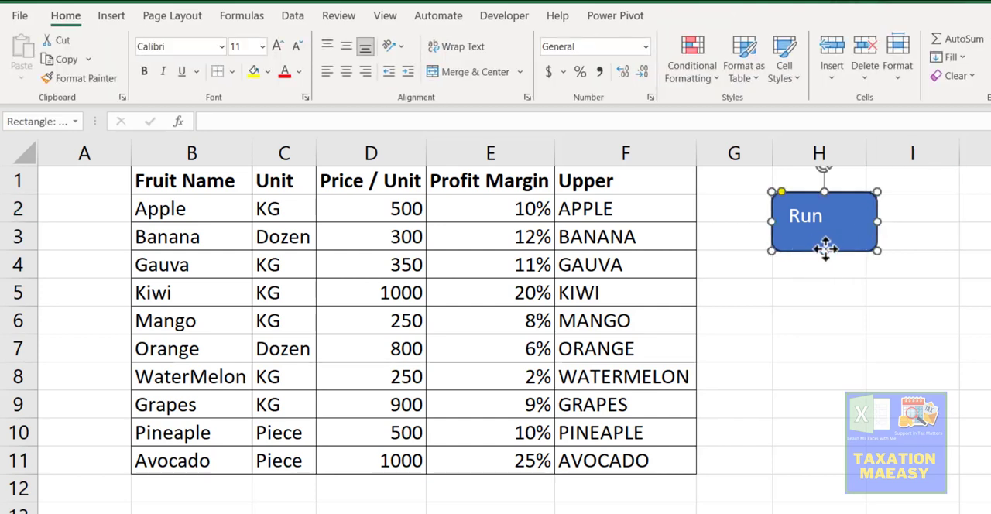
left_click_drag(824, 250, 825, 260)
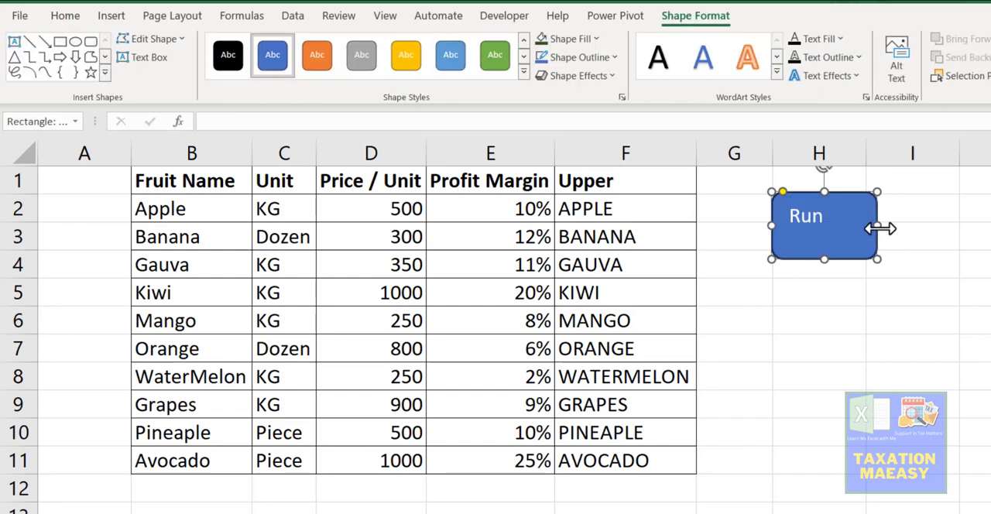
left_click_drag(880, 226, 896, 230)
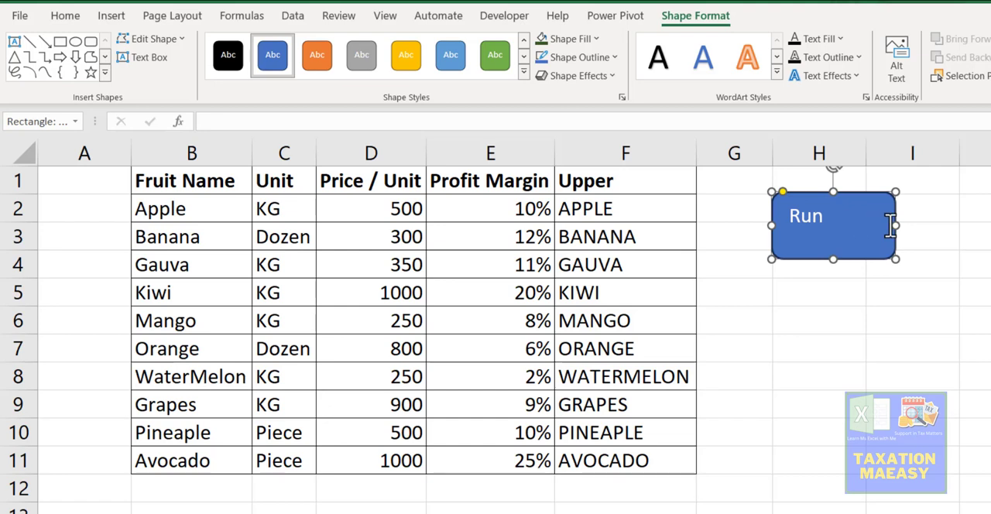
left_click_drag(895, 226, 927, 225)
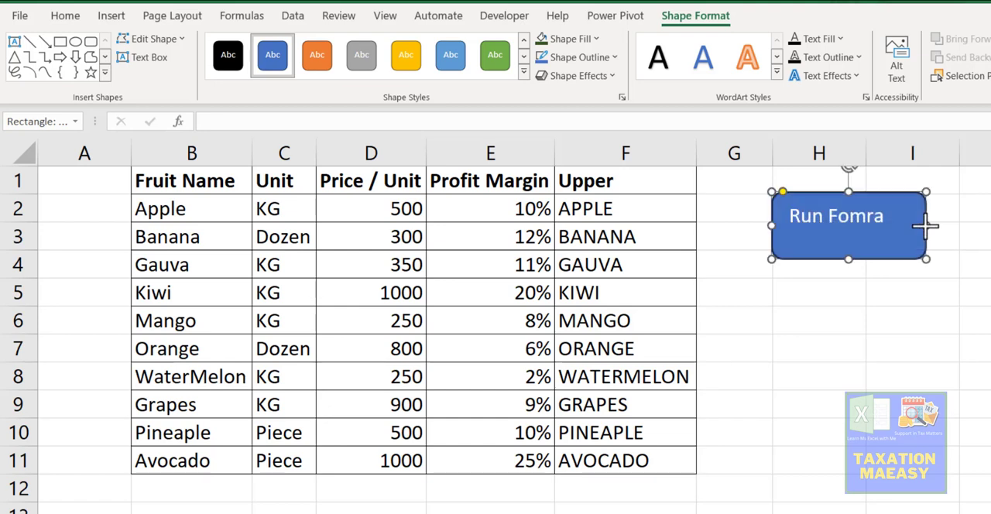
Step: Correct the shape's label to Run Format and reduce the shape's height to fit the single text line
double_click(876, 217)
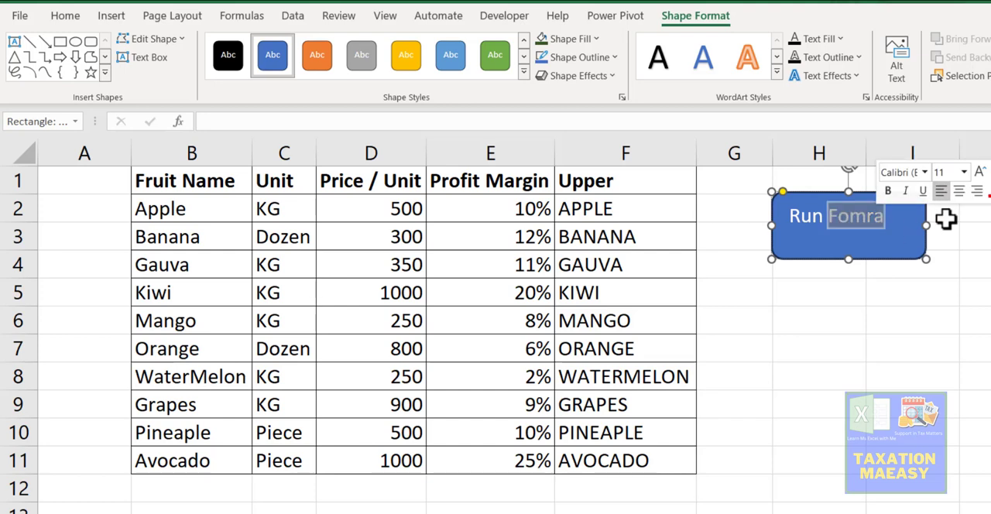
type("For")
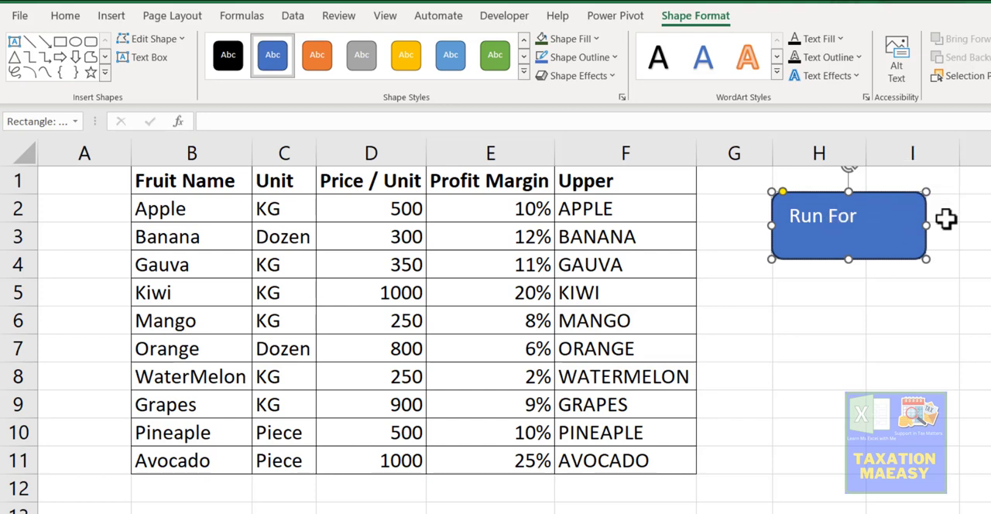
type("mat")
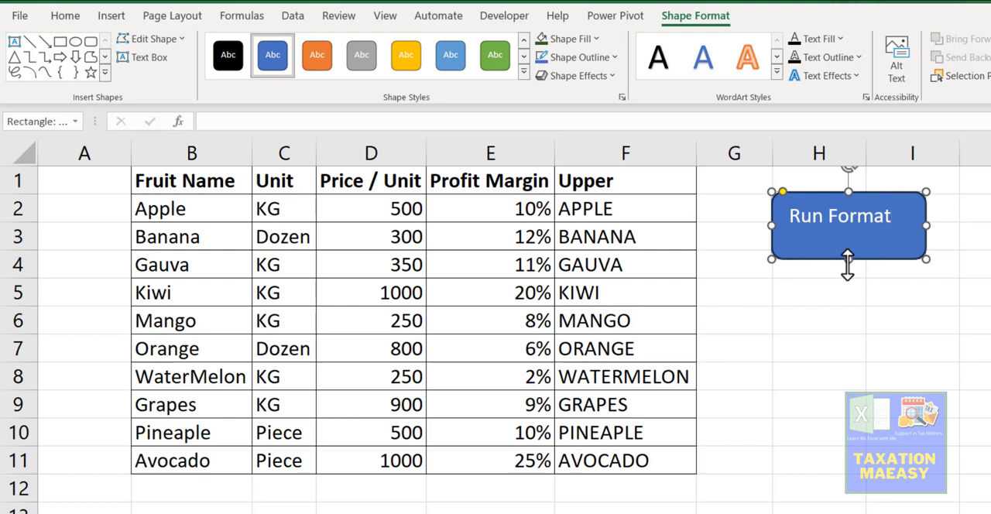
left_click_drag(848, 260, 847, 239)
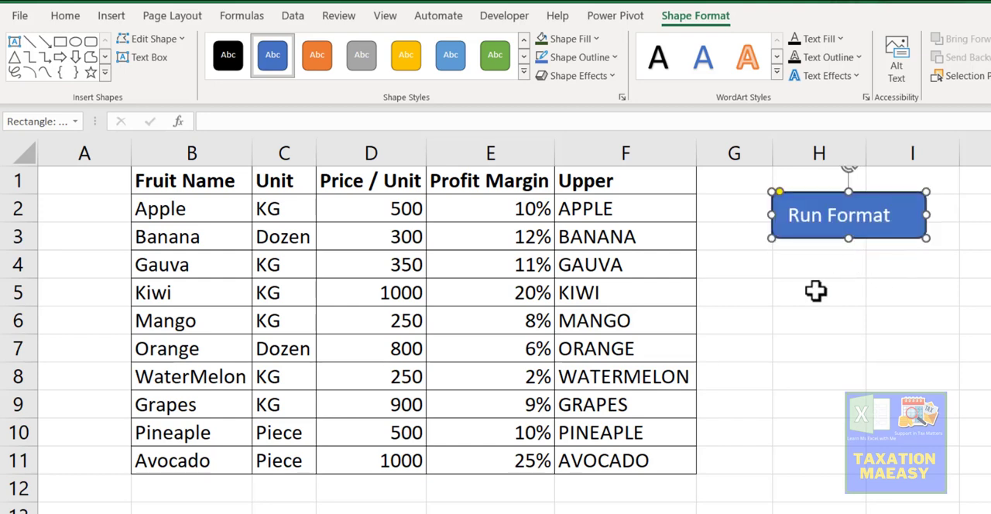
Step: Apply the fourth bevel of the second row to the Run Format shape and fill it with a dark green theme colour
left_click(610, 75)
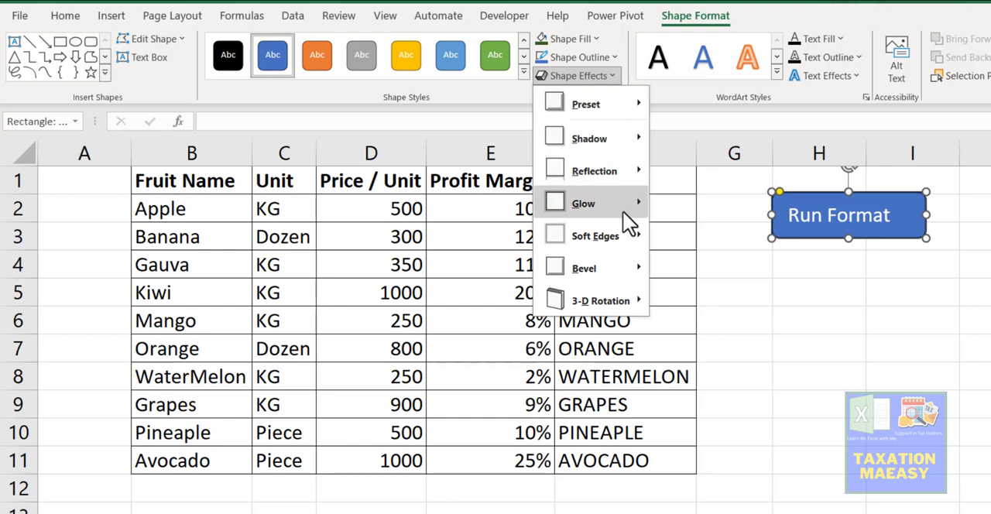
mouse_move(610, 304)
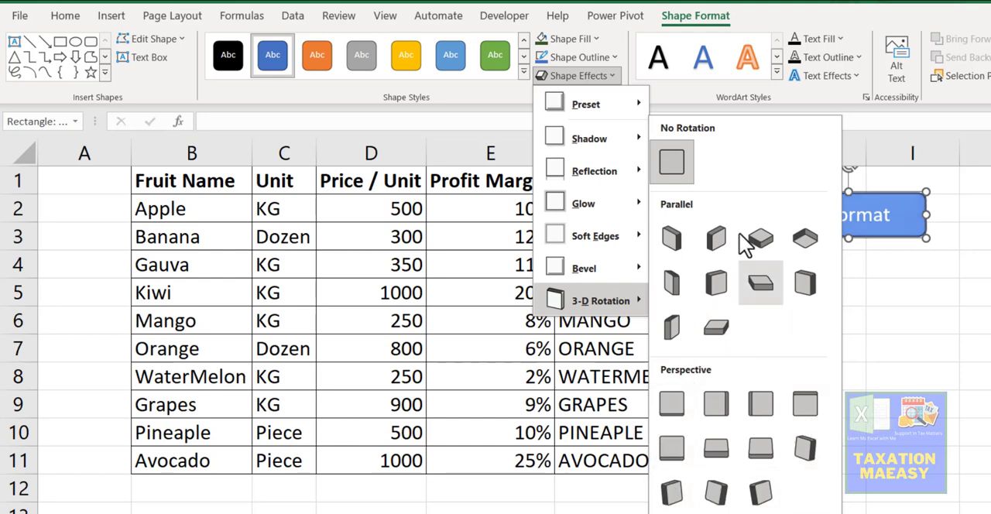
mouse_move(611, 261)
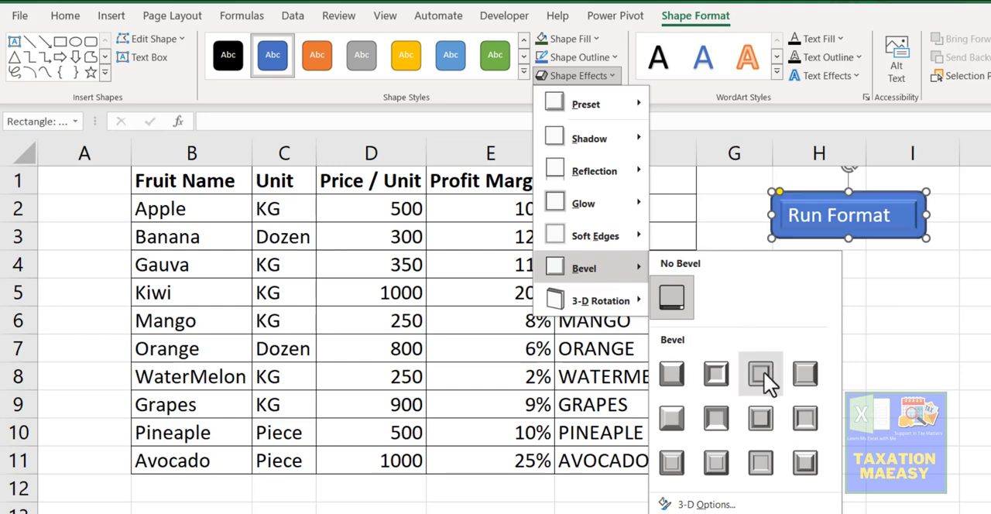
left_click(800, 426)
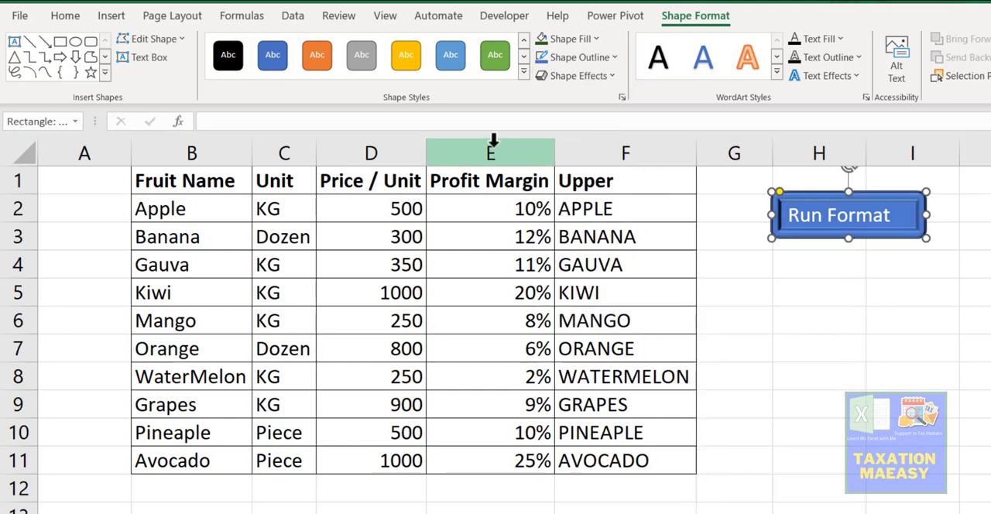
left_click(591, 43)
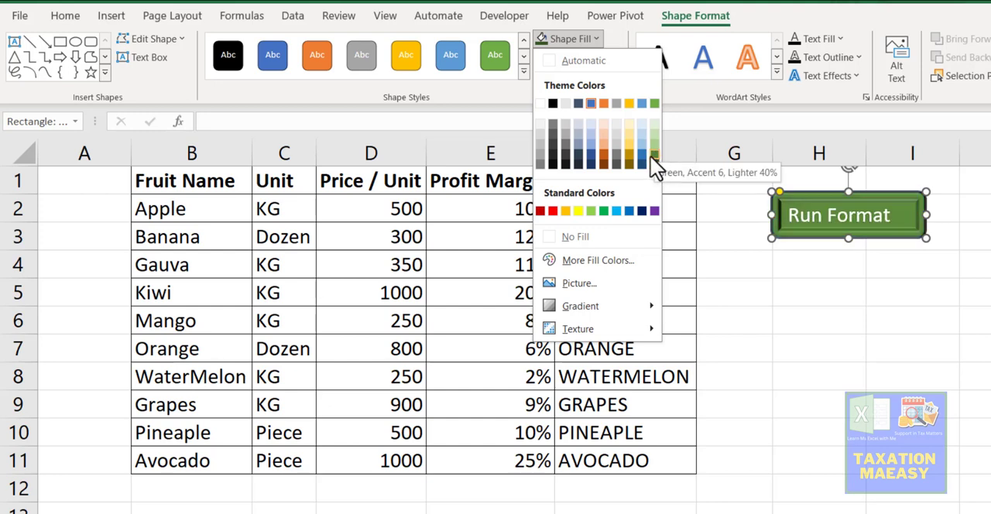
left_click(649, 153)
left_click(858, 332)
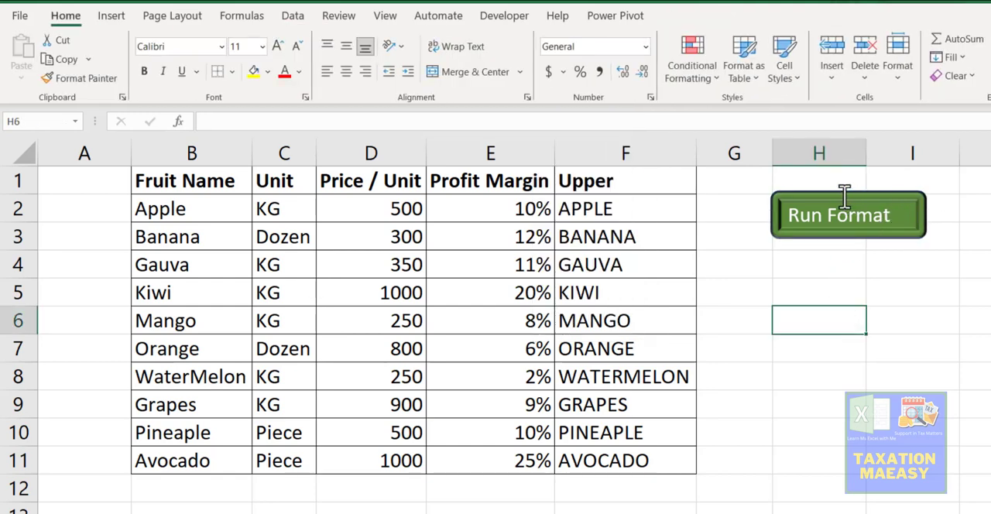
Step: Assign the FomatSheet macro to the Run Format shape and deselect the shape
left_click(844, 195, "ctrl")
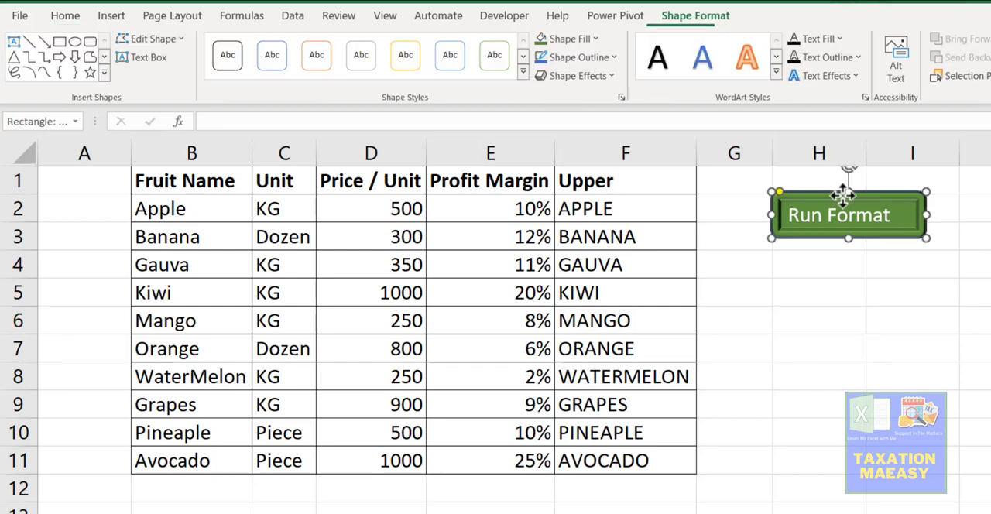
right_click(844, 195)
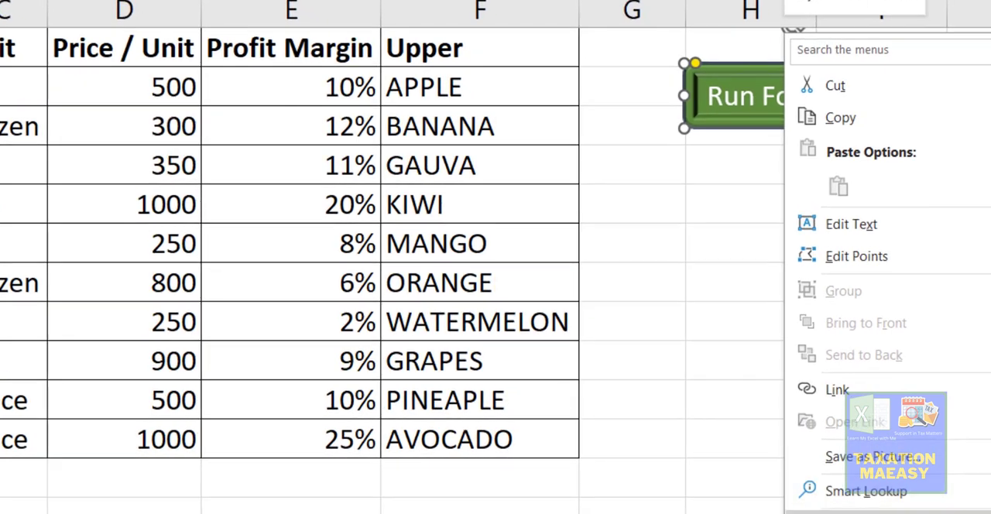
left_click(863, 512)
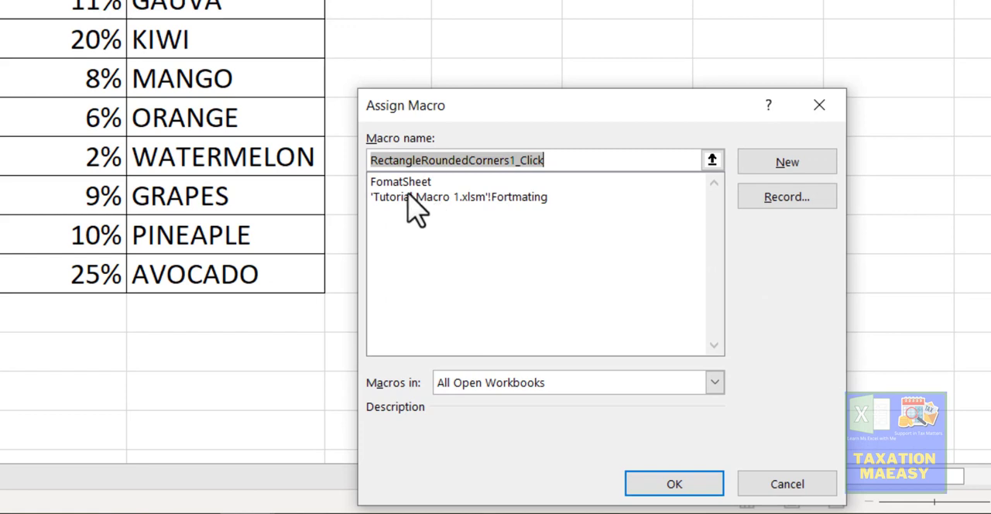
left_click(404, 181)
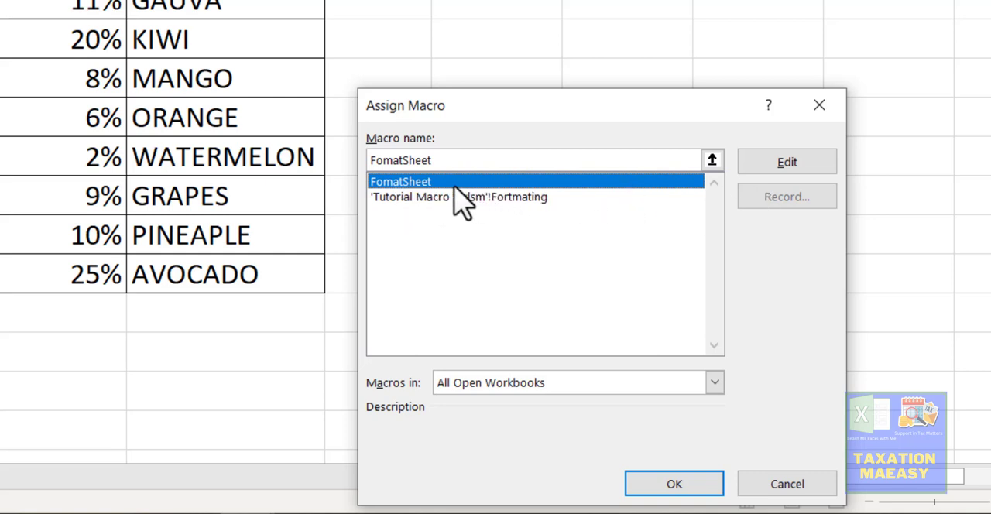
left_click(658, 486)
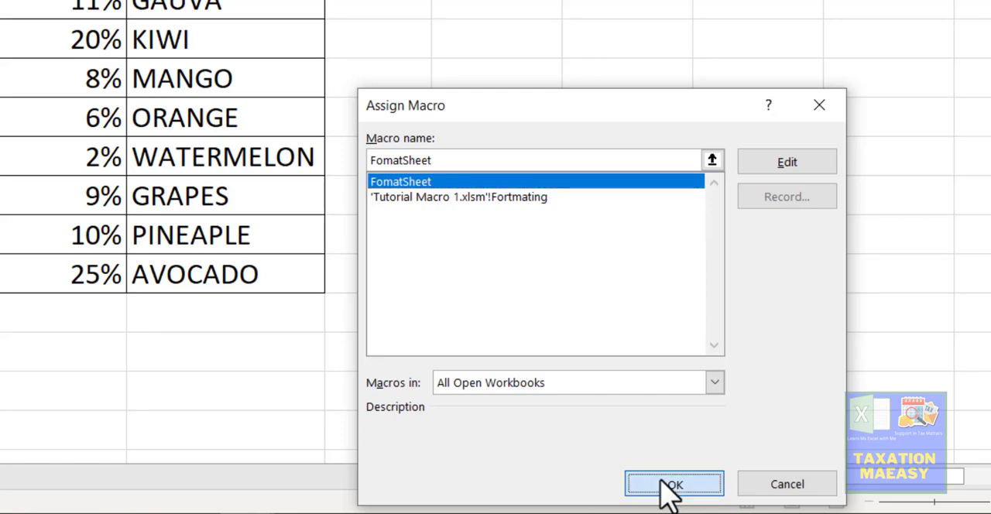
left_click(560, 115)
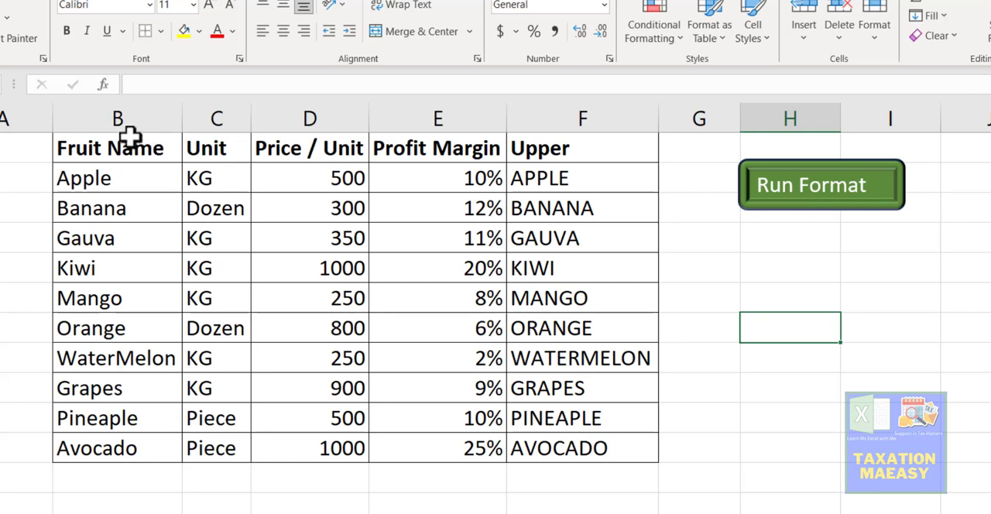
Step: Clear the contents of B1:G12 and remove all borders from that range
left_click_drag(129, 142, 702, 466)
key("Delete")
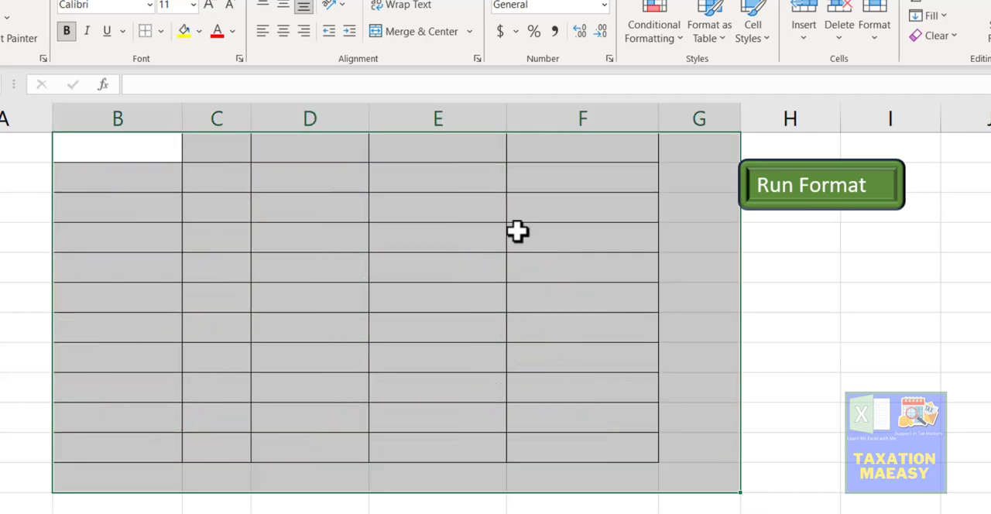
left_click(147, 33)
Step: Narrow columns B, D, E and F of the emptied sheet
left_click_drag(183, 116, 115, 110)
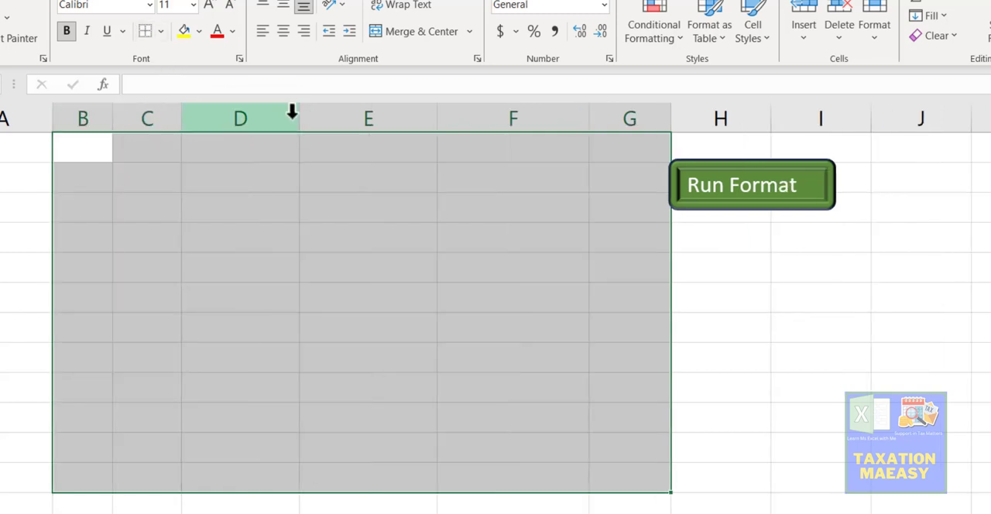
left_click_drag(294, 116, 213, 110)
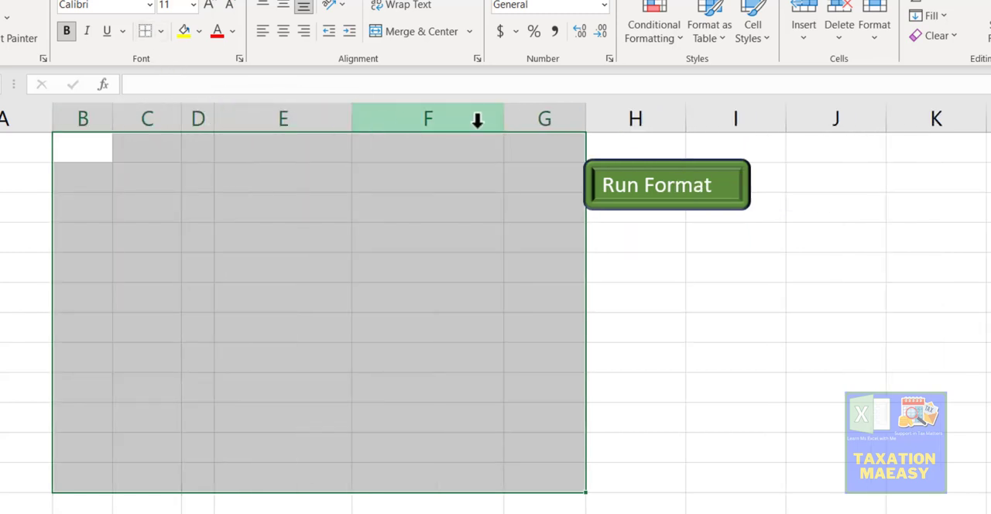
left_click_drag(504, 118, 304, 123)
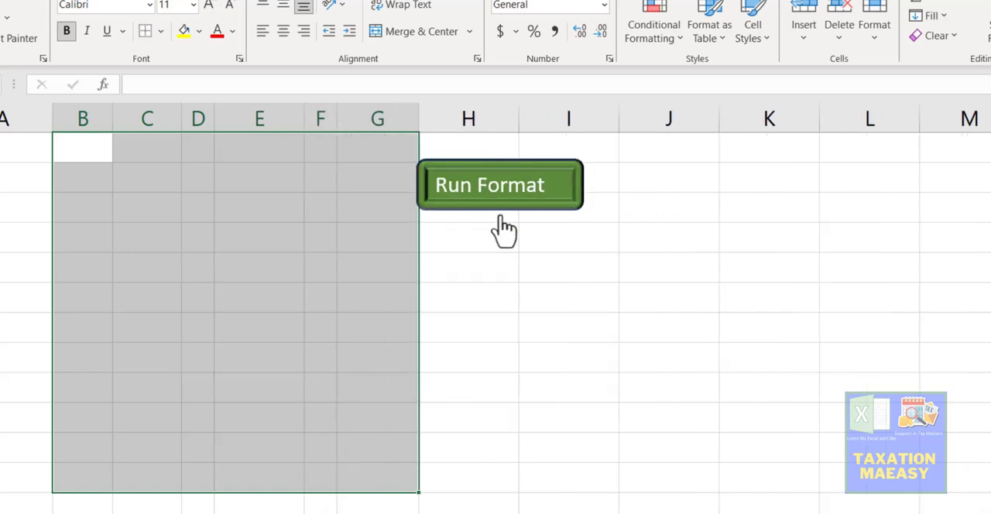
Step: With cell F6 selected, run the macro through the Run Format shape to rebuild the fruit table, and deselect the result
left_click(320, 297)
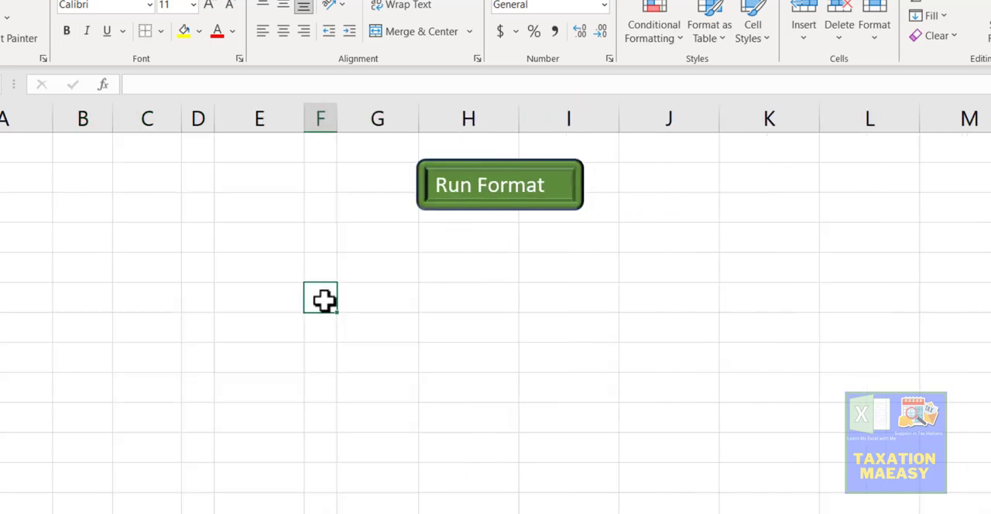
left_click(493, 194)
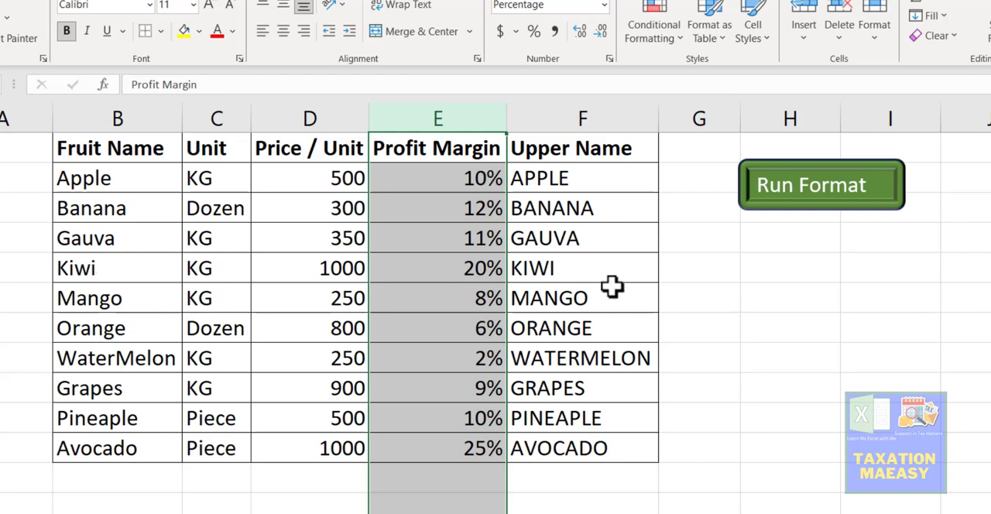
left_click(706, 281)
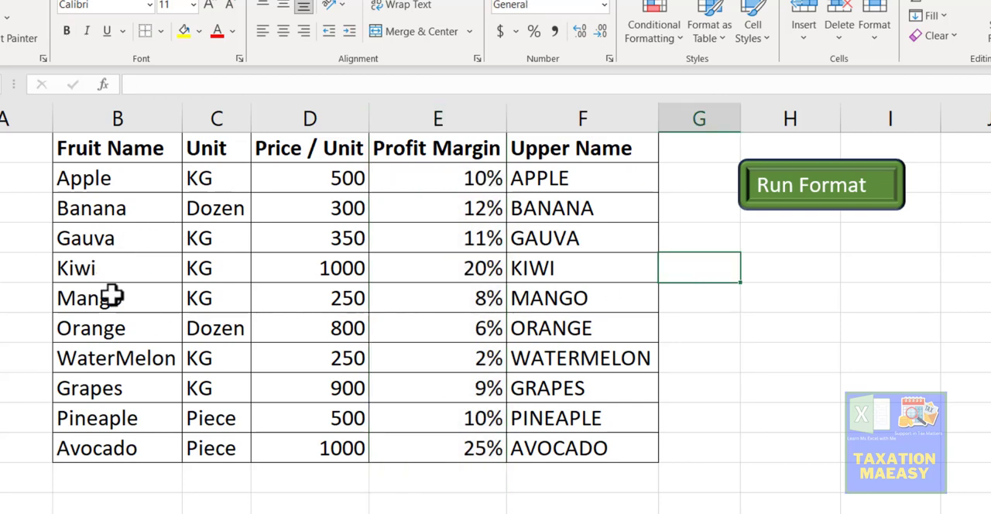